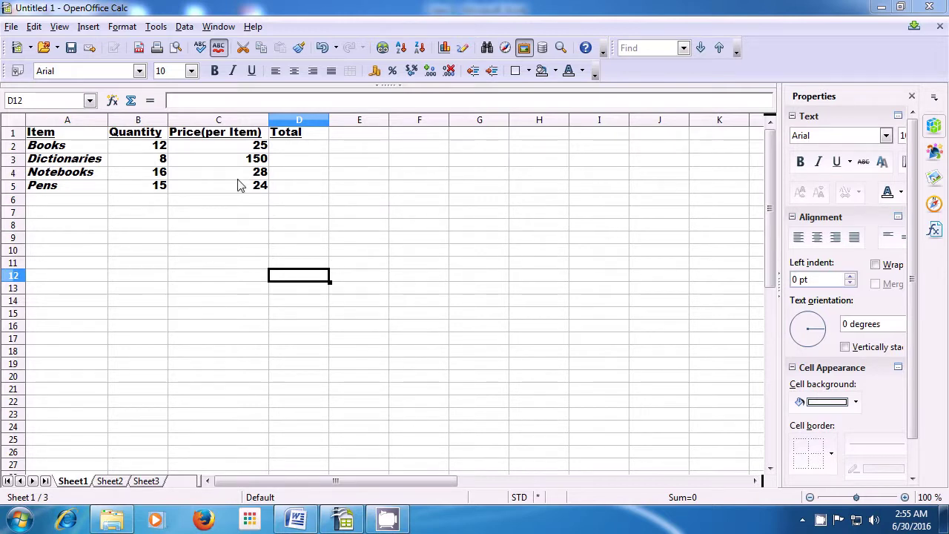
Centre-align the header row cells A1:D1, from Item to Total
click(69, 139)
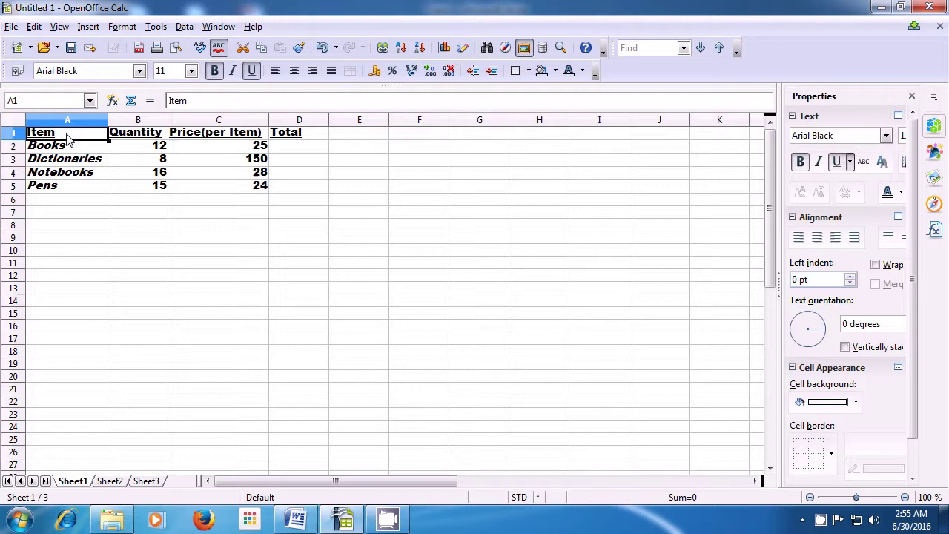
drag(70, 138, 286, 141)
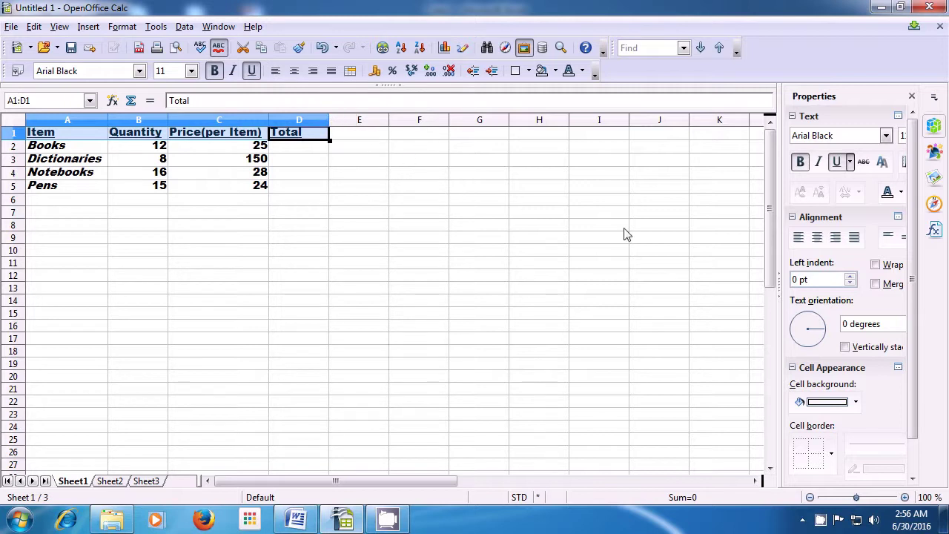
click(817, 238)
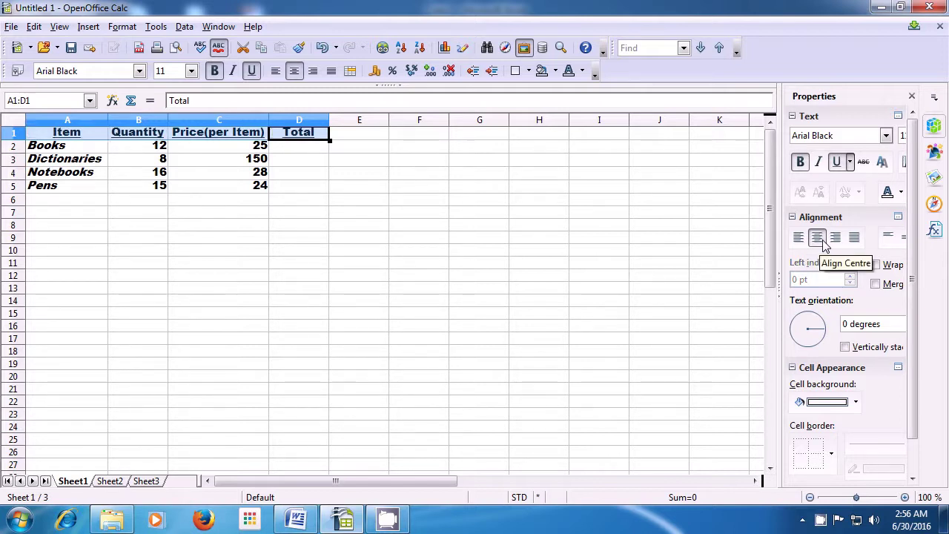
click(354, 267)
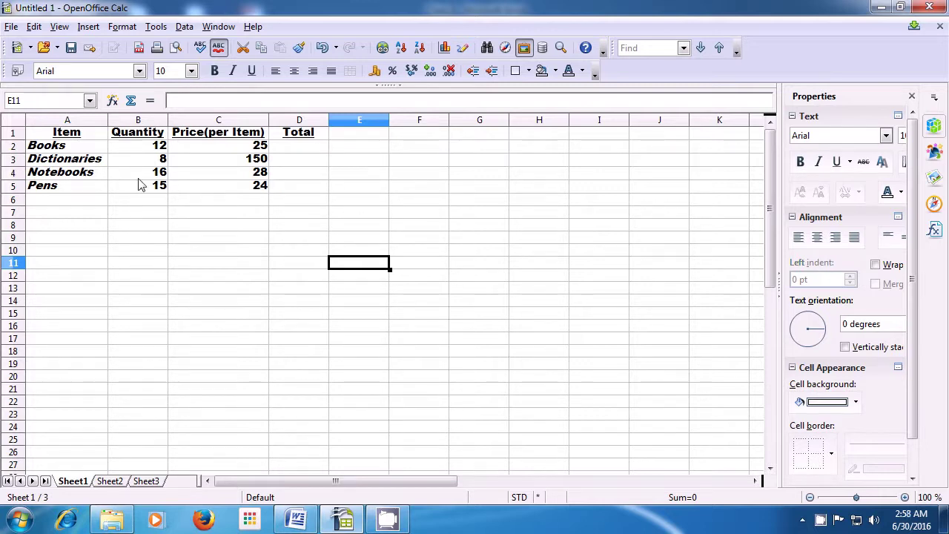
Right-align the item names in cells A2:A5
drag(87, 151, 86, 189)
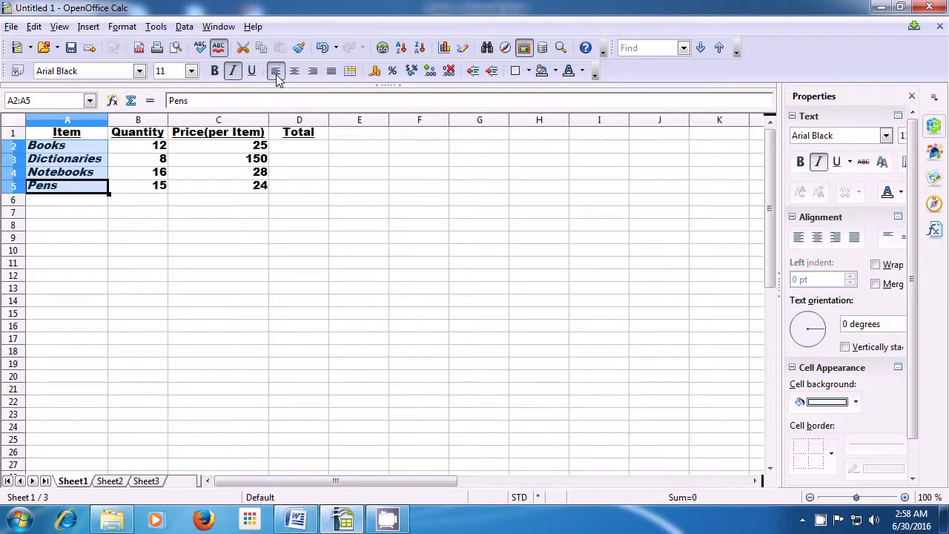
click(313, 73)
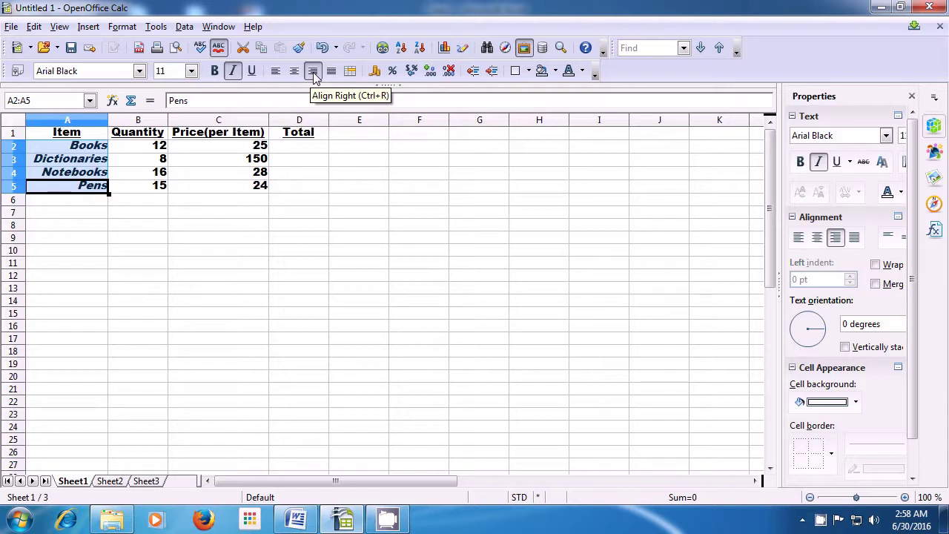
click(300, 266)
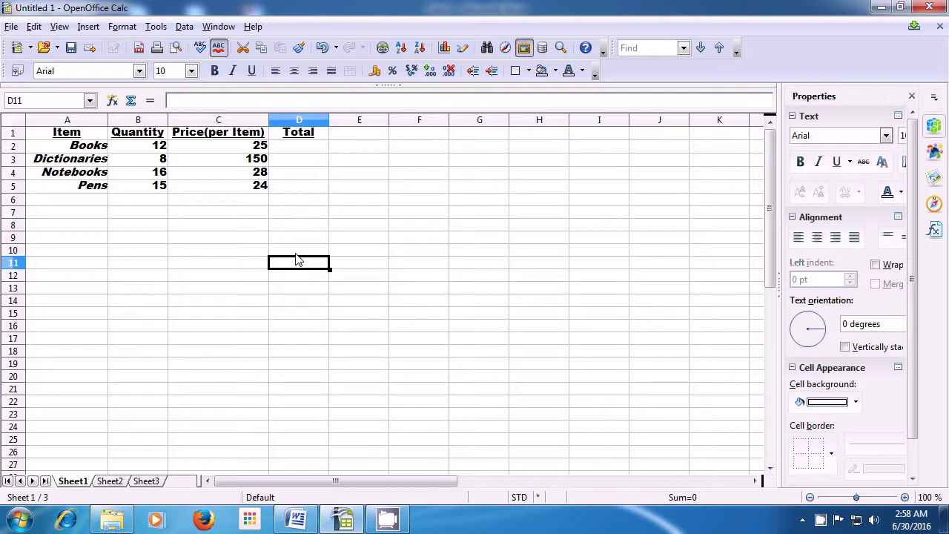
Left-align the quantity and price values in cells B2:C5
drag(156, 149, 212, 189)
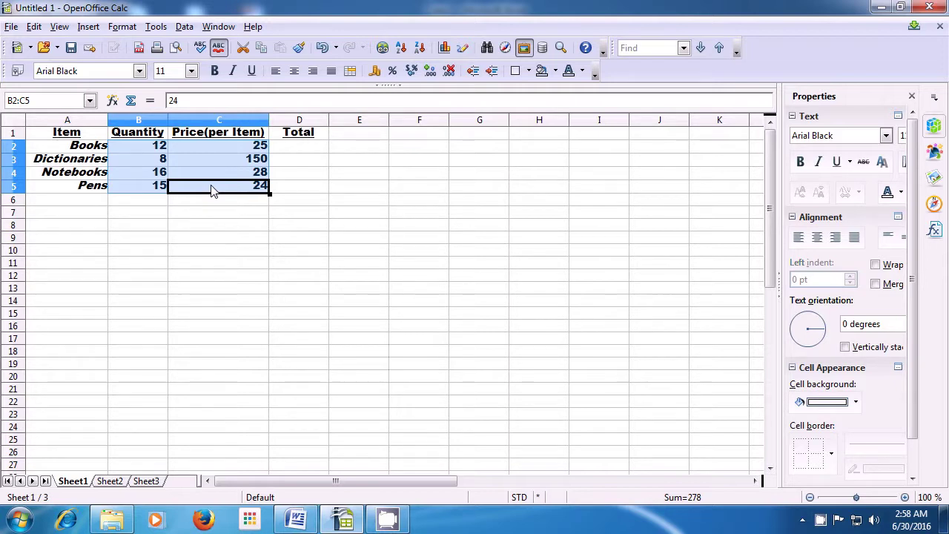
click(275, 72)
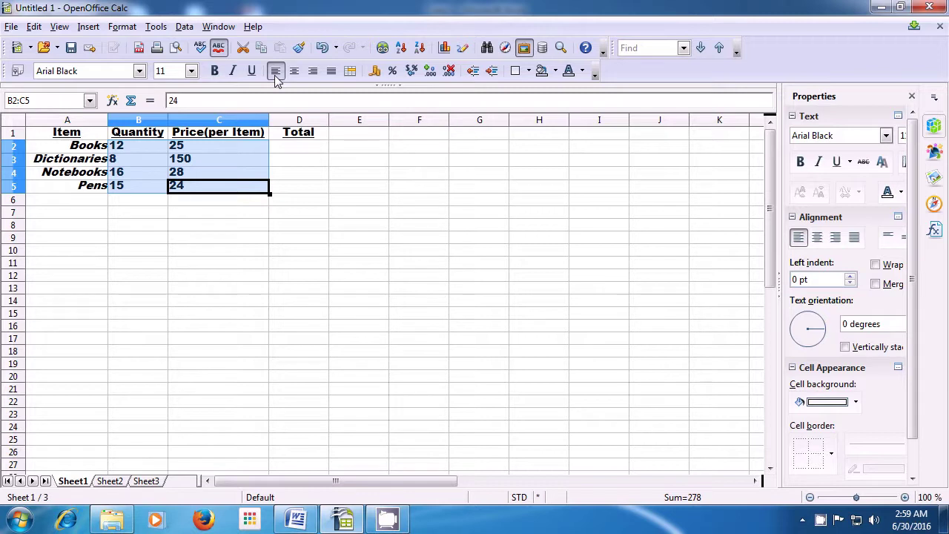
click(327, 226)
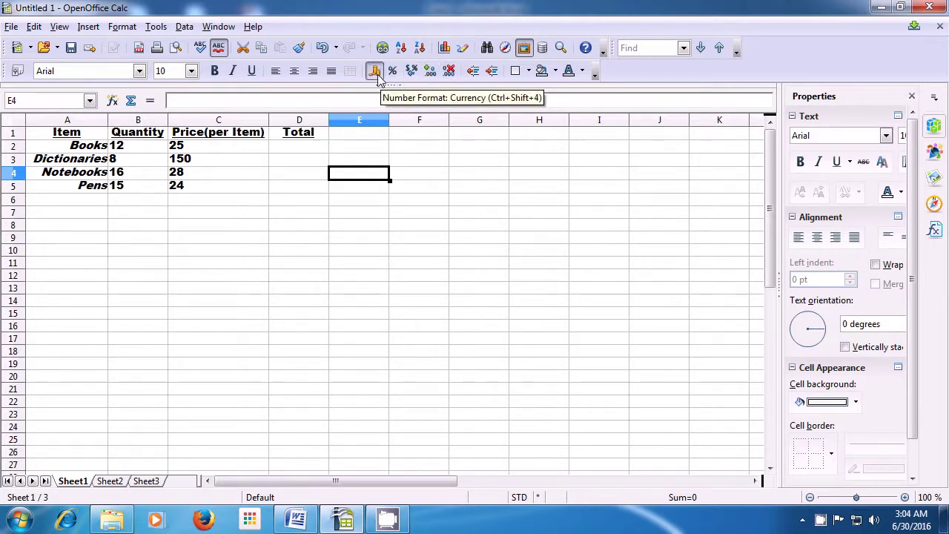
Show the prices in cells C2:C5 with two decimal places
click(210, 147)
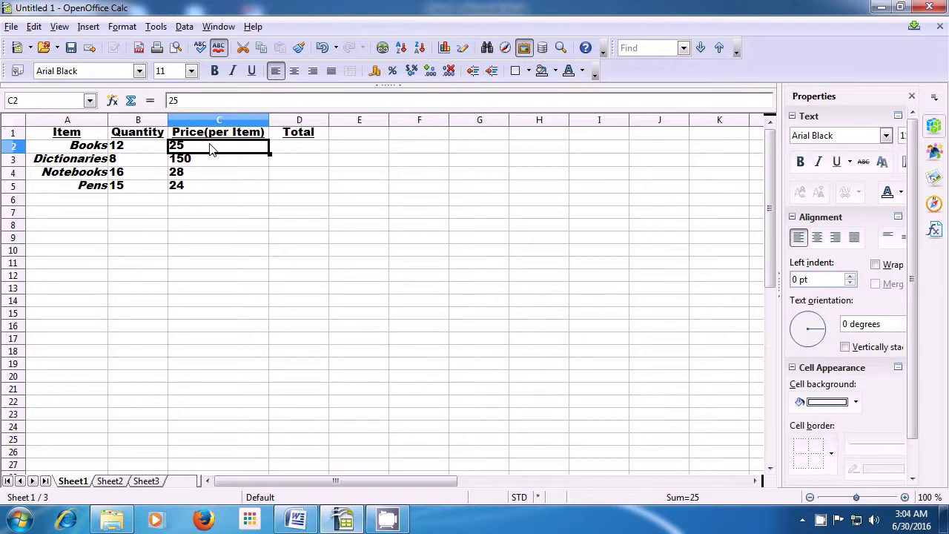
drag(210, 146, 209, 188)
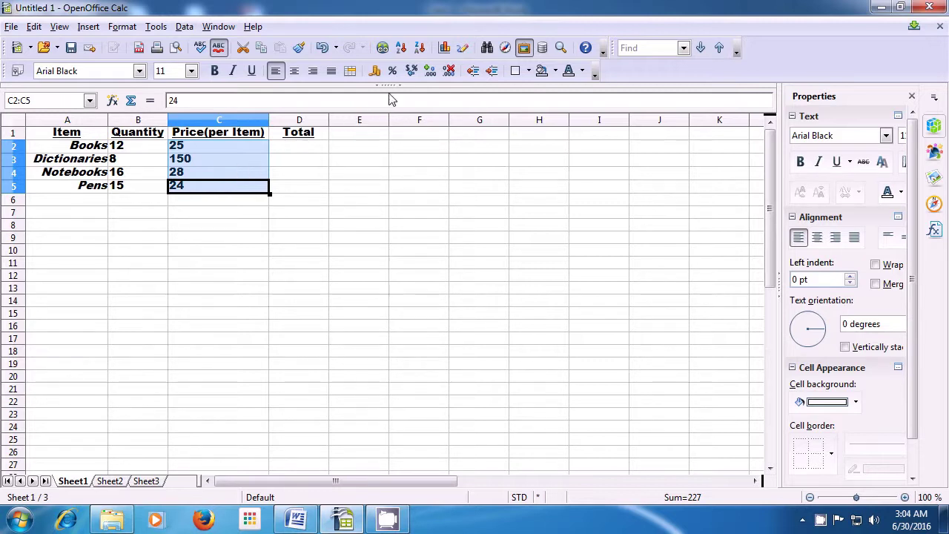
click(429, 72)
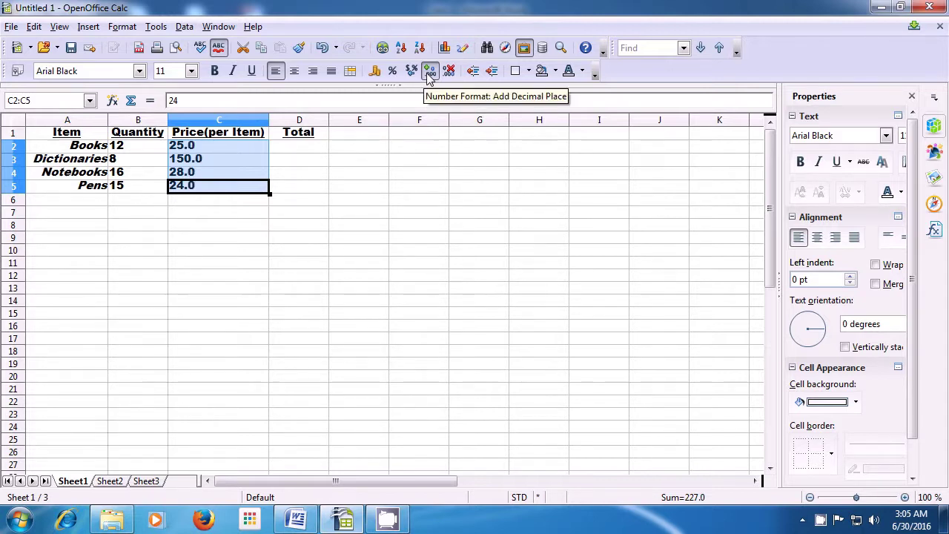
click(429, 75)
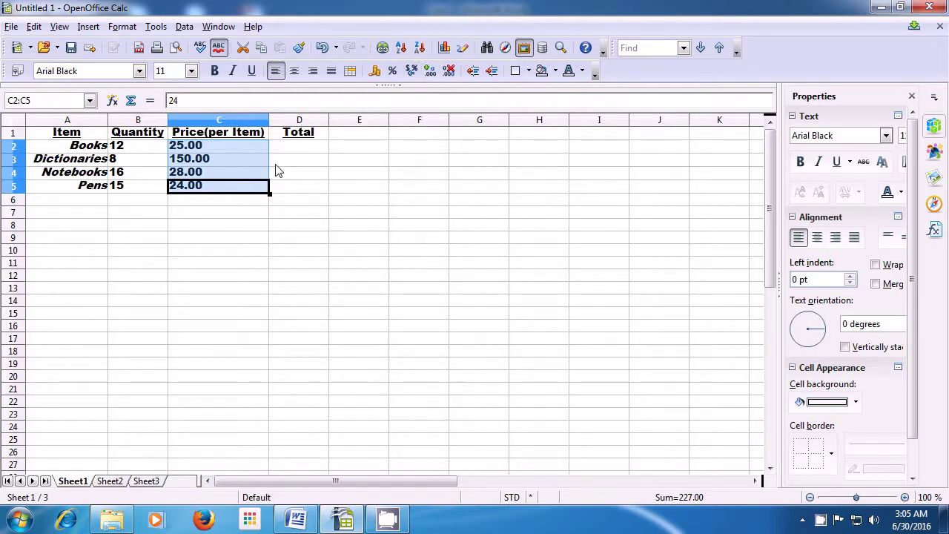
click(252, 202)
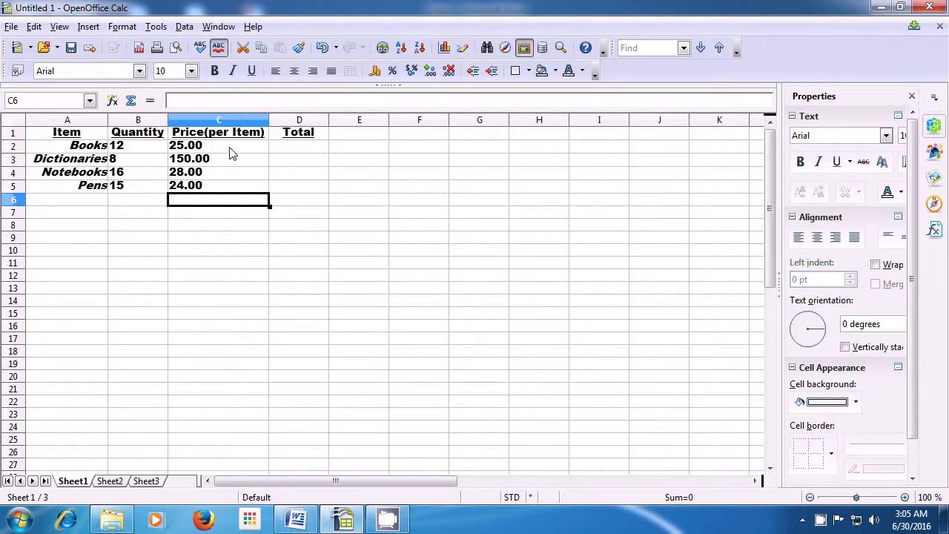
Format the prices in cells C2:C5 as dollar currency
drag(230, 147, 224, 186)
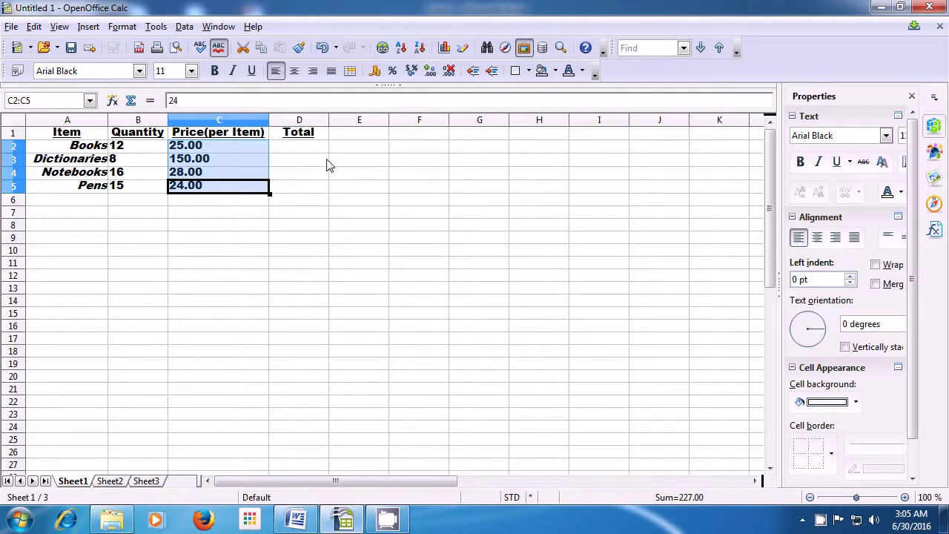
click(375, 73)
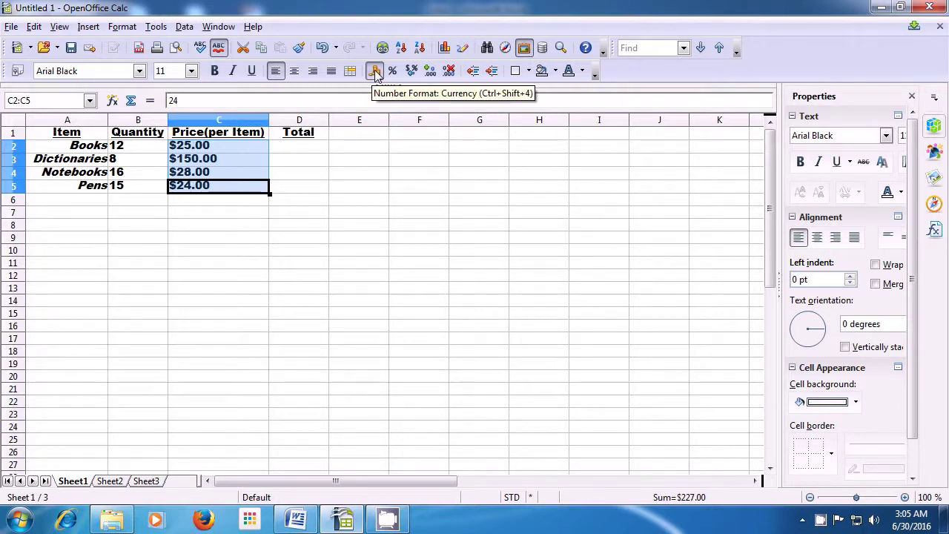
click(188, 204)
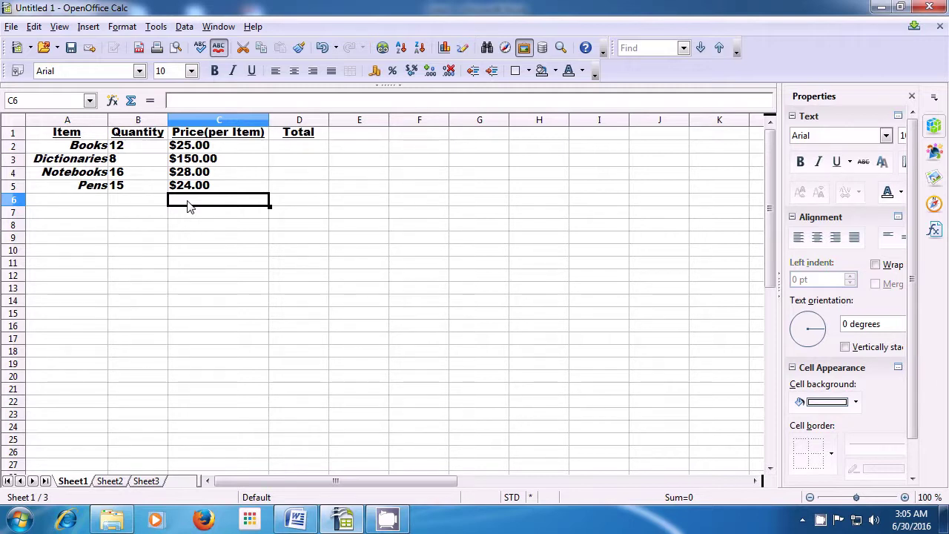
Apply the percent format to the prices in C2:C5 and return them to the standard number format
drag(202, 151, 205, 188)
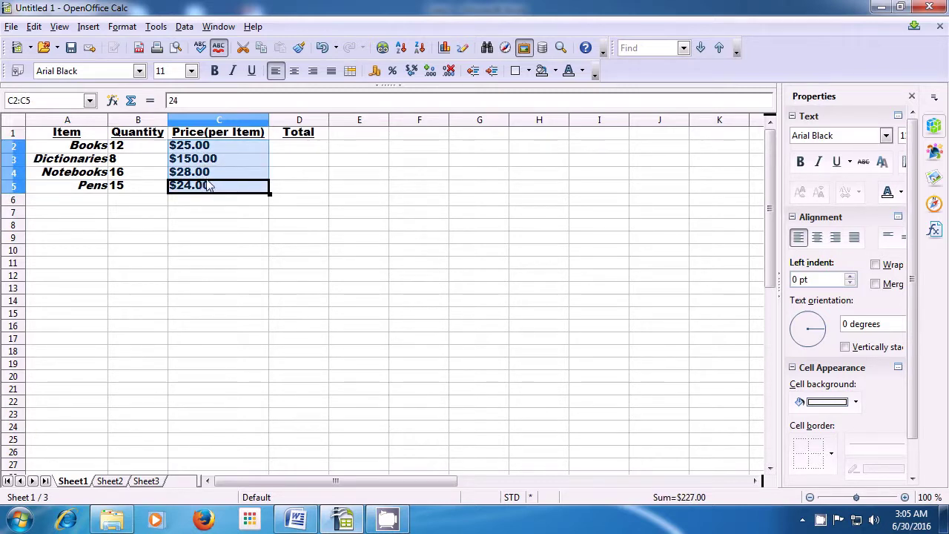
click(393, 71)
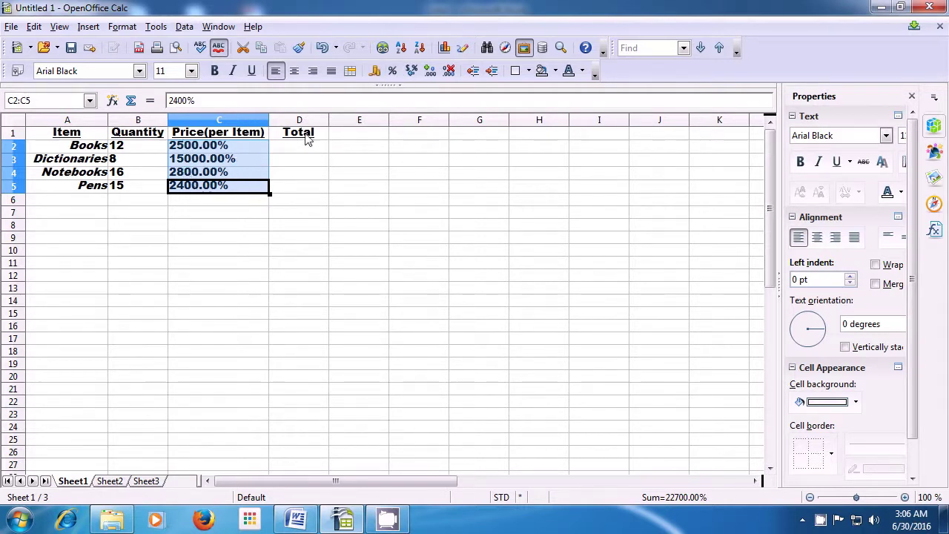
click(411, 71)
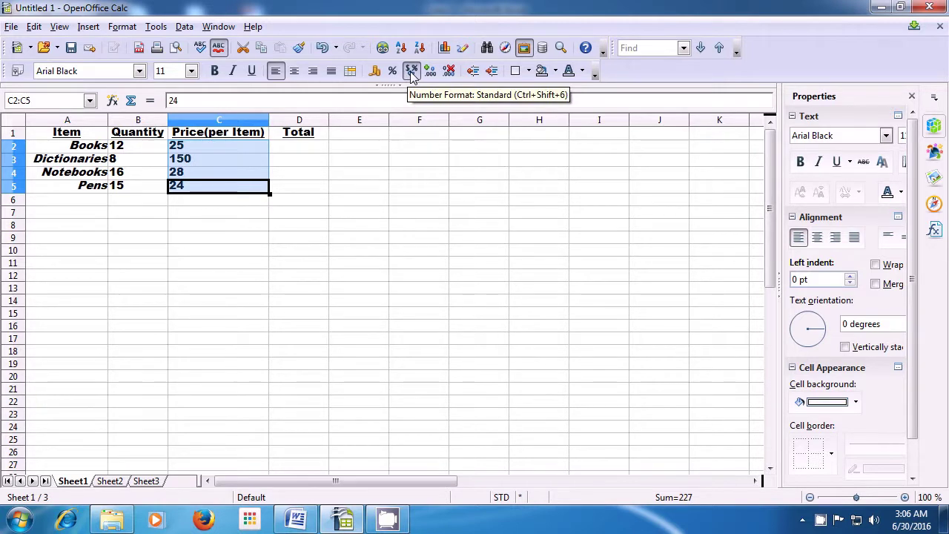
click(194, 208)
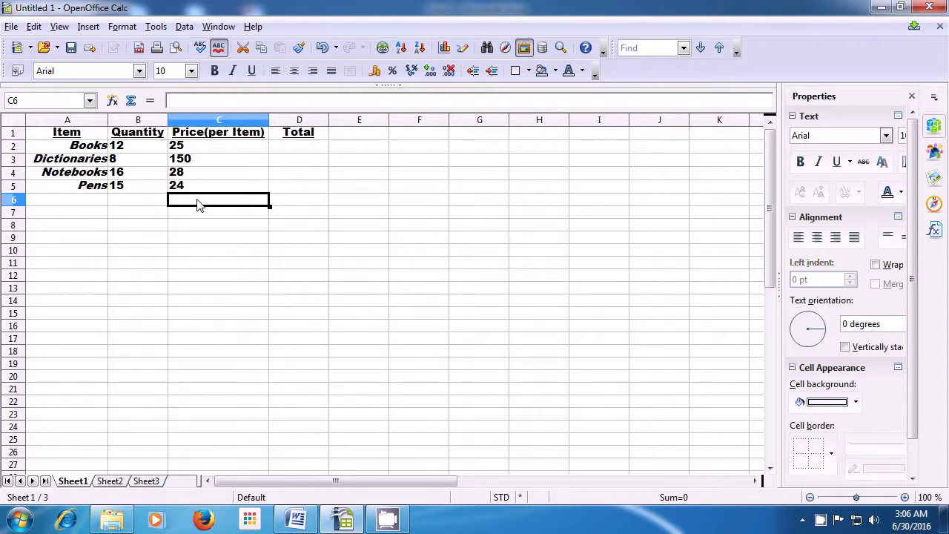
Add two decimal places to the prices in C2:C5, remove both again and reapply the standard number format
drag(200, 150, 200, 191)
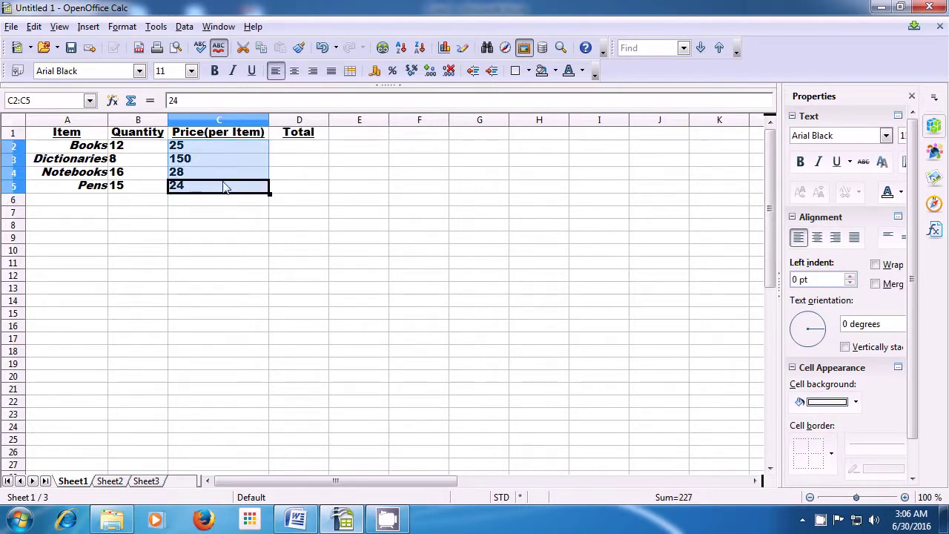
click(430, 72)
click(430, 72)
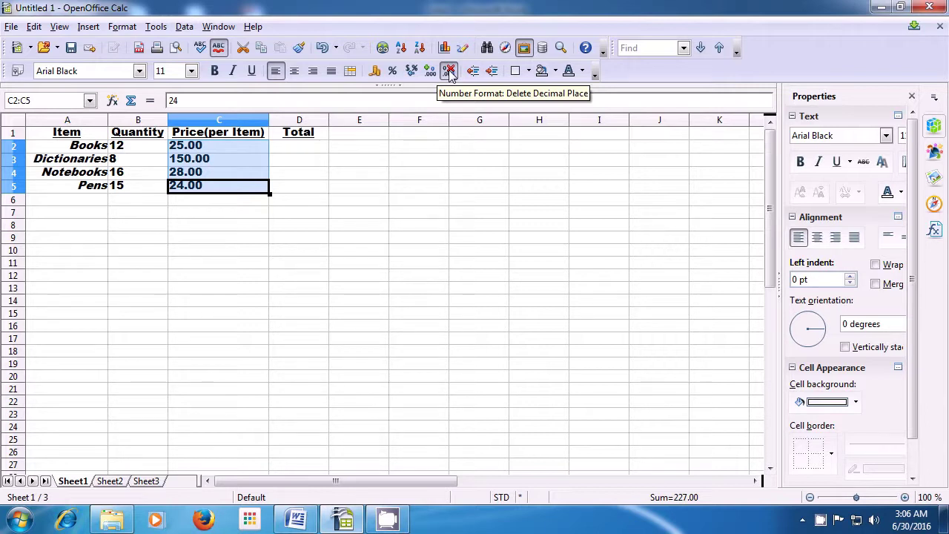
click(449, 71)
click(449, 71)
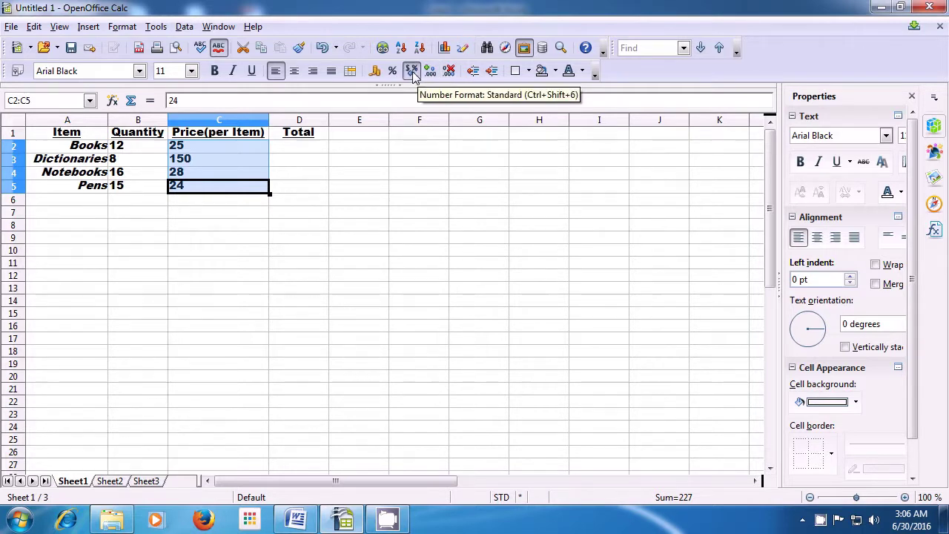
click(412, 71)
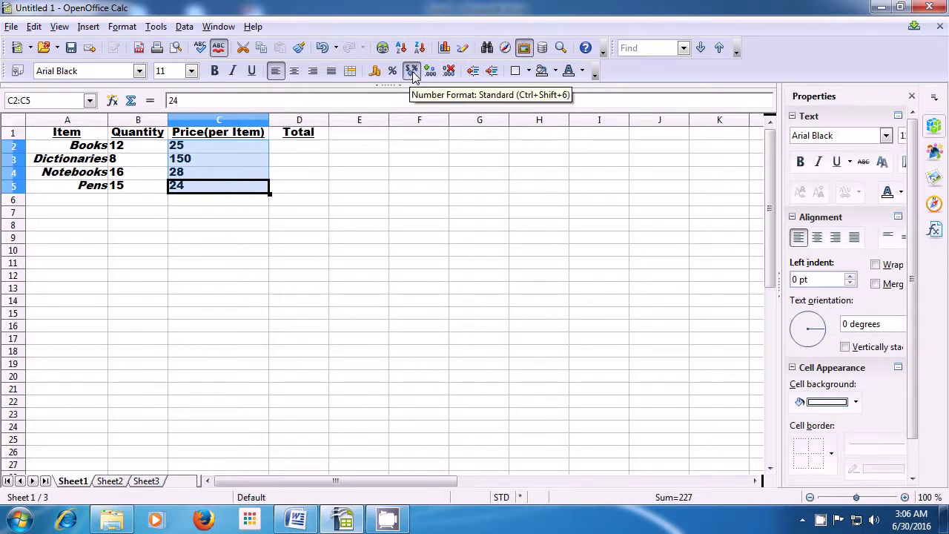
click(301, 221)
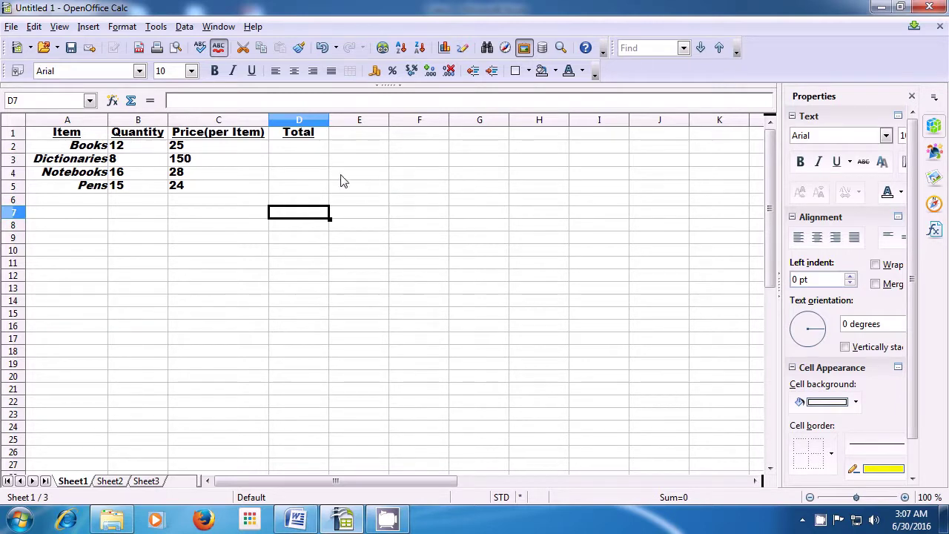
Apply a left border to the Item header cell A1
click(33, 136)
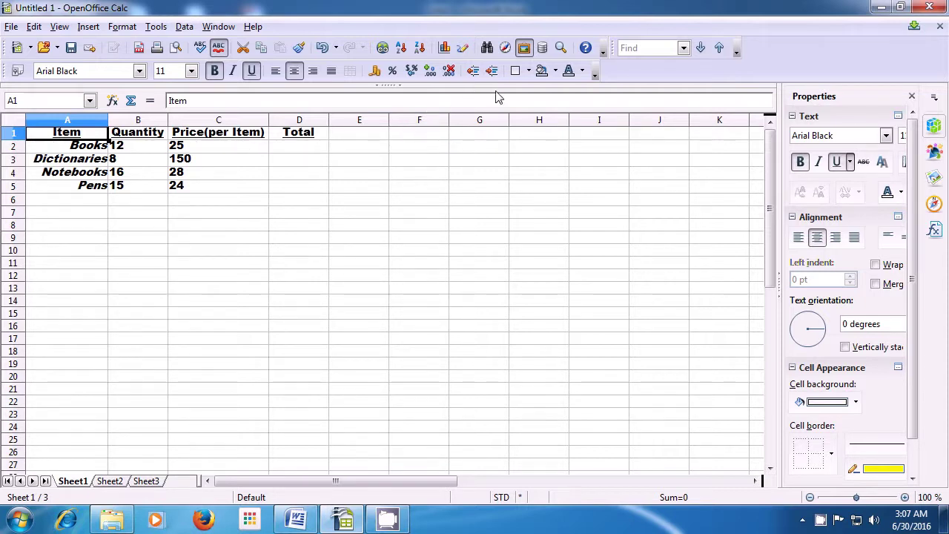
click(528, 71)
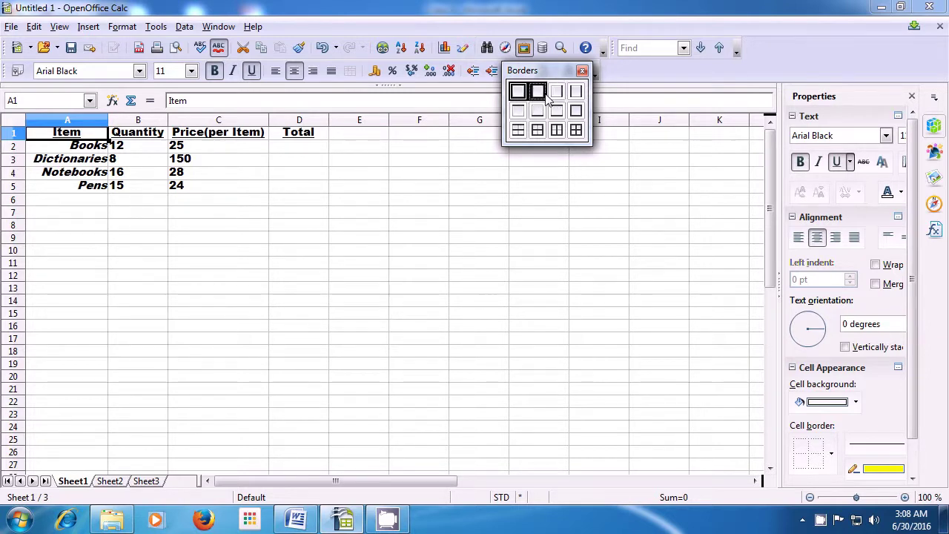
click(539, 92)
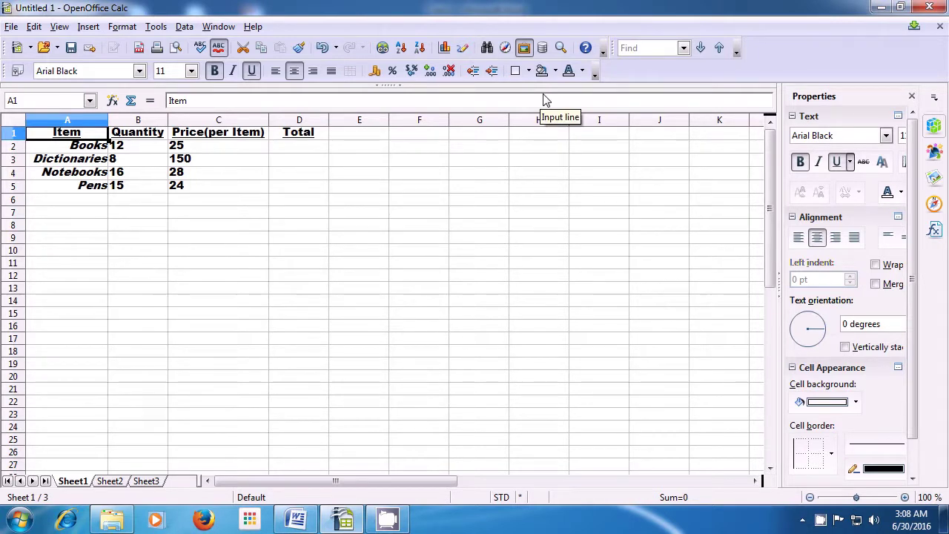
click(130, 216)
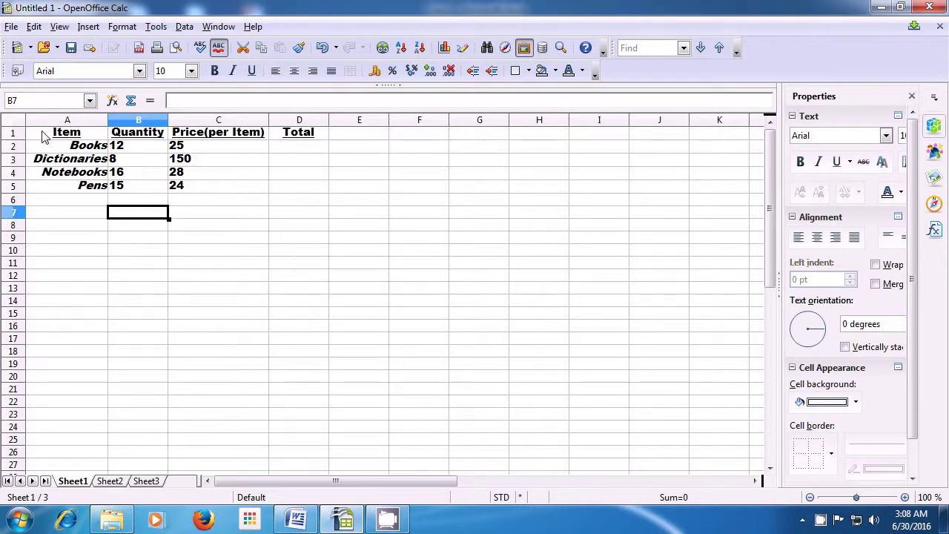
Apply horizontal borders to the table range A1:D5, covering the outer top and bottom edges and the lines between rows
drag(43, 138, 285, 197)
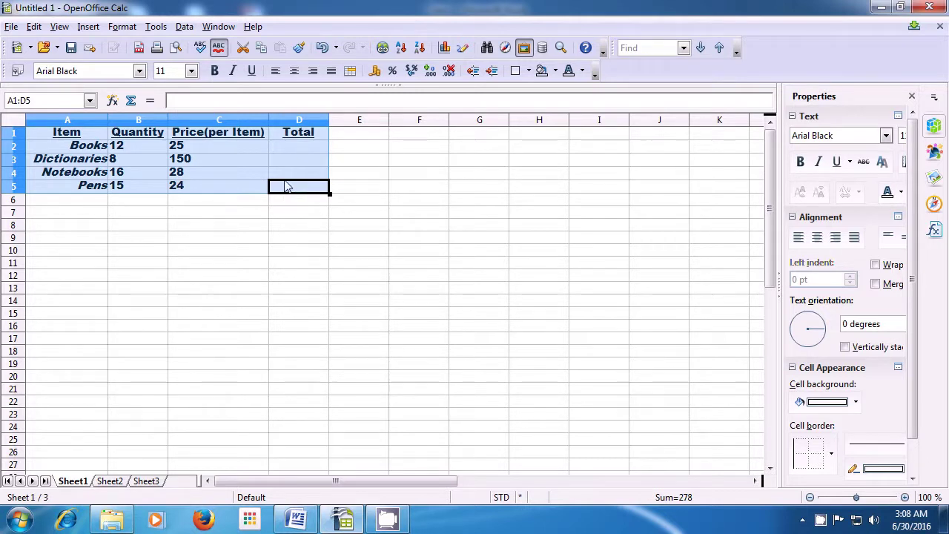
click(527, 70)
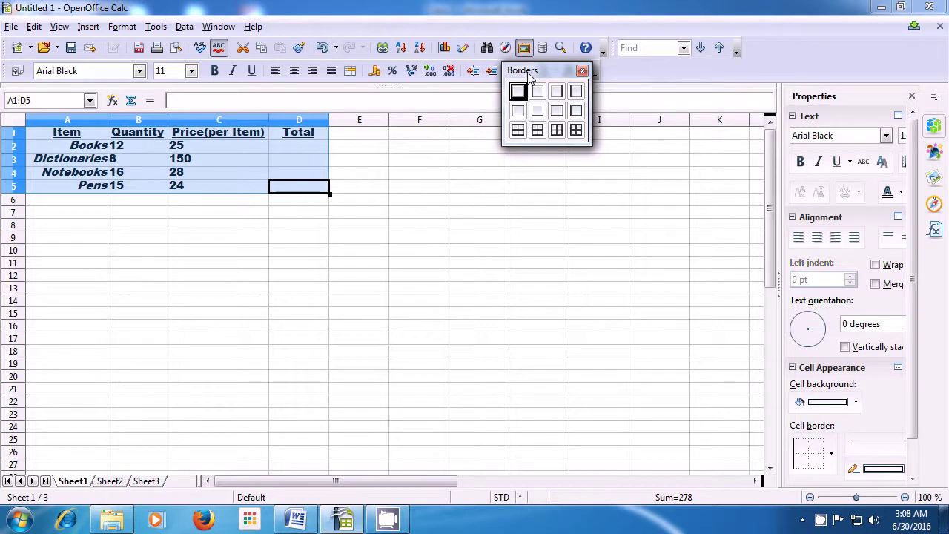
click(516, 134)
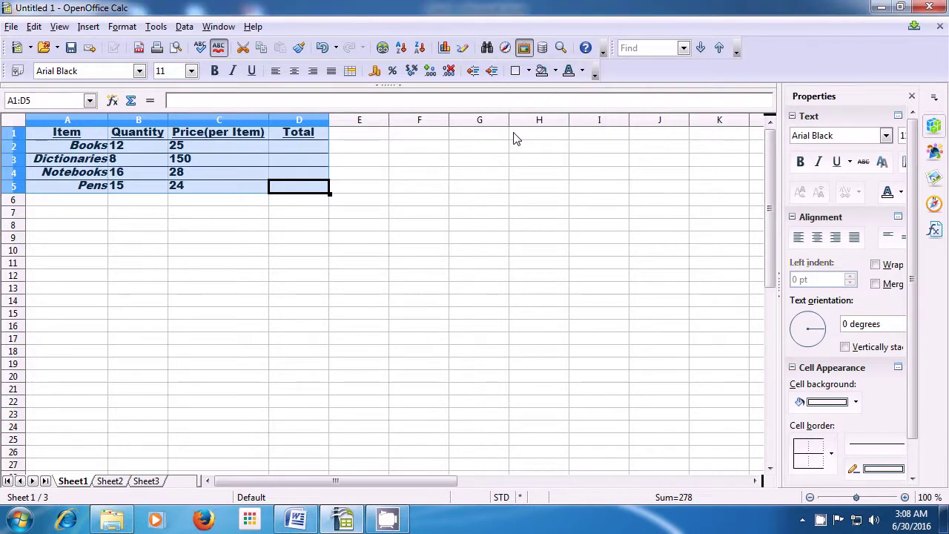
click(359, 175)
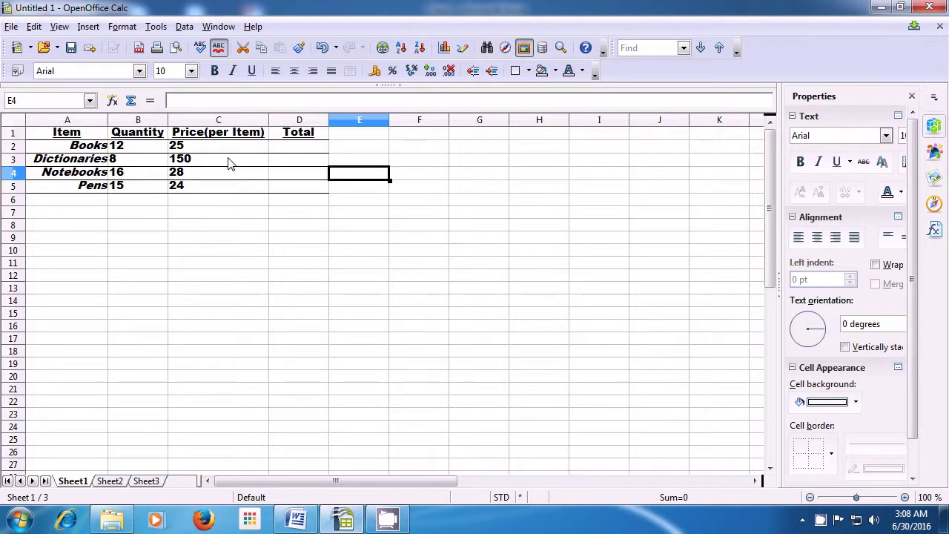
Apply borders around and between all cells of the table range A1:D5
click(49, 138)
drag(48, 137, 295, 188)
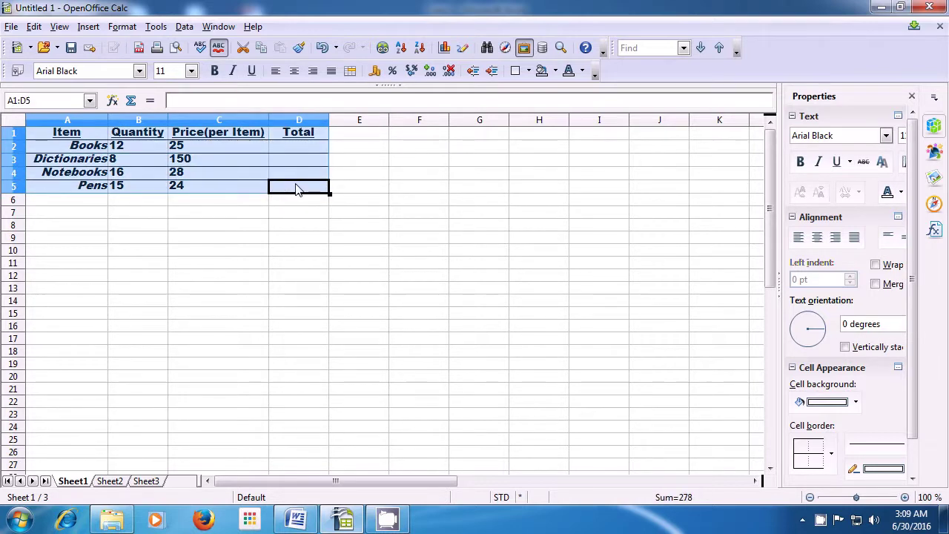
click(527, 71)
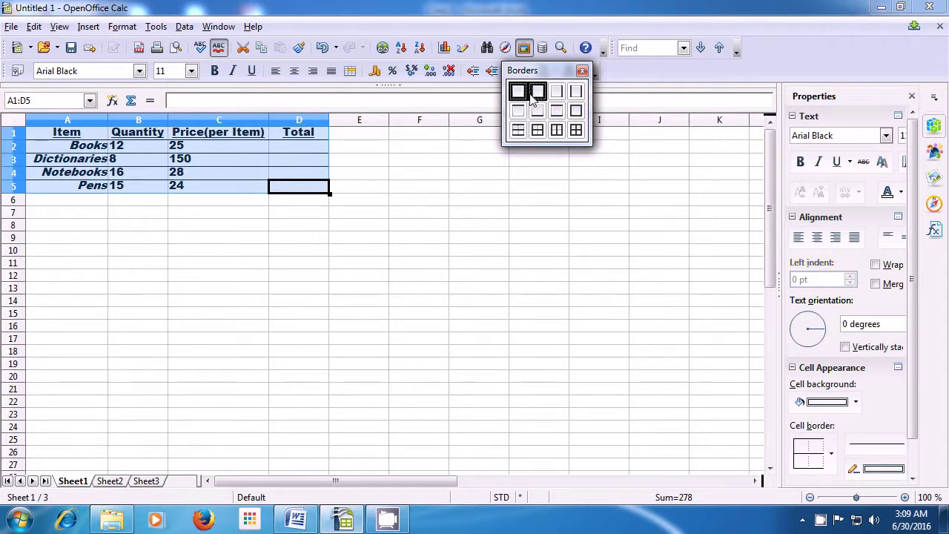
click(575, 132)
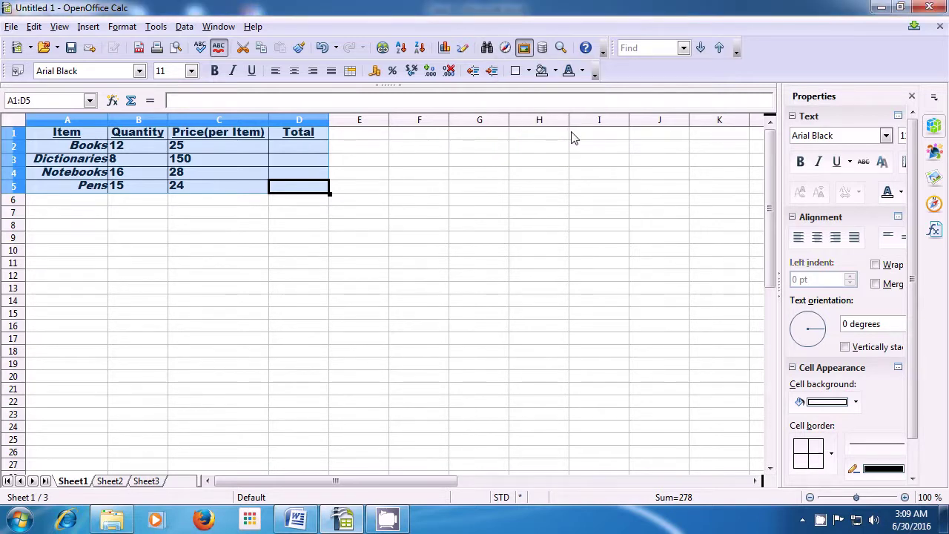
click(324, 205)
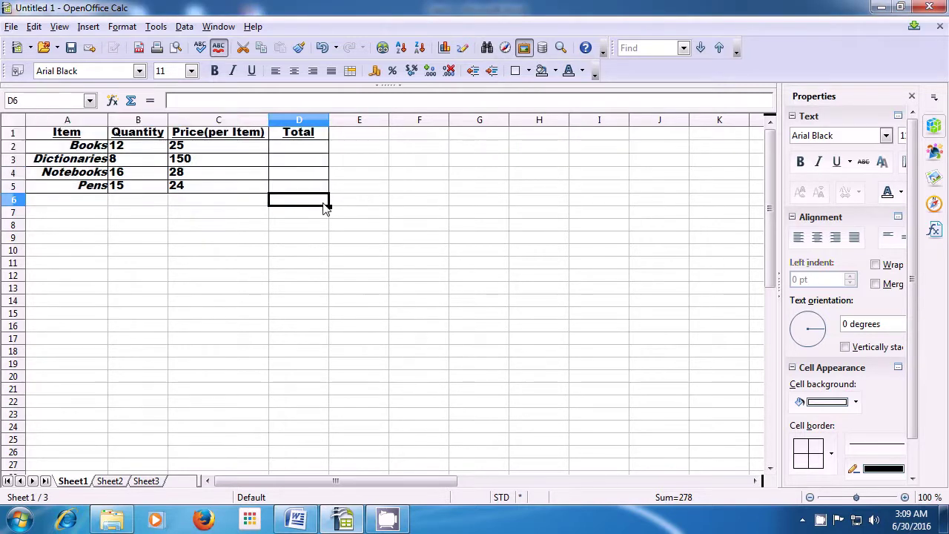
click(380, 253)
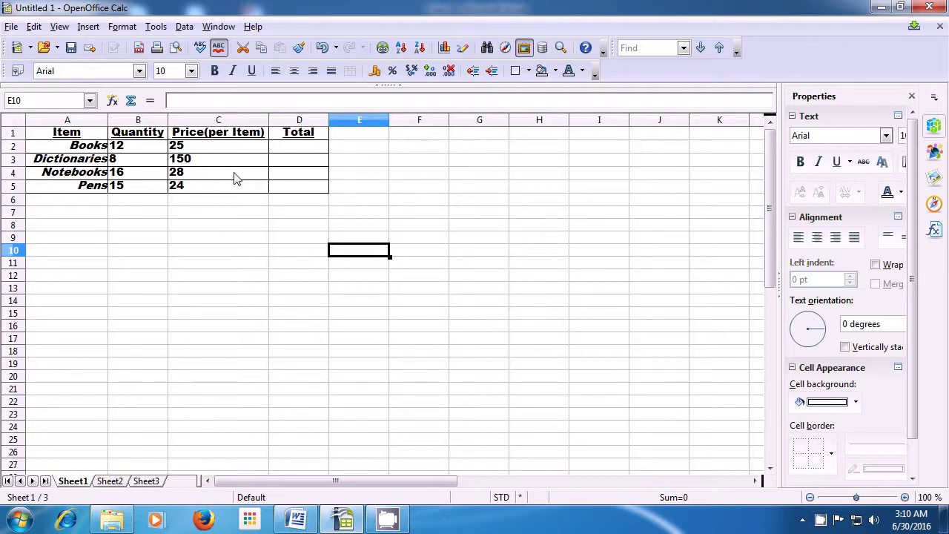
Fill the header row cells A1:D1 with a bright green background colour
drag(57, 133, 295, 143)
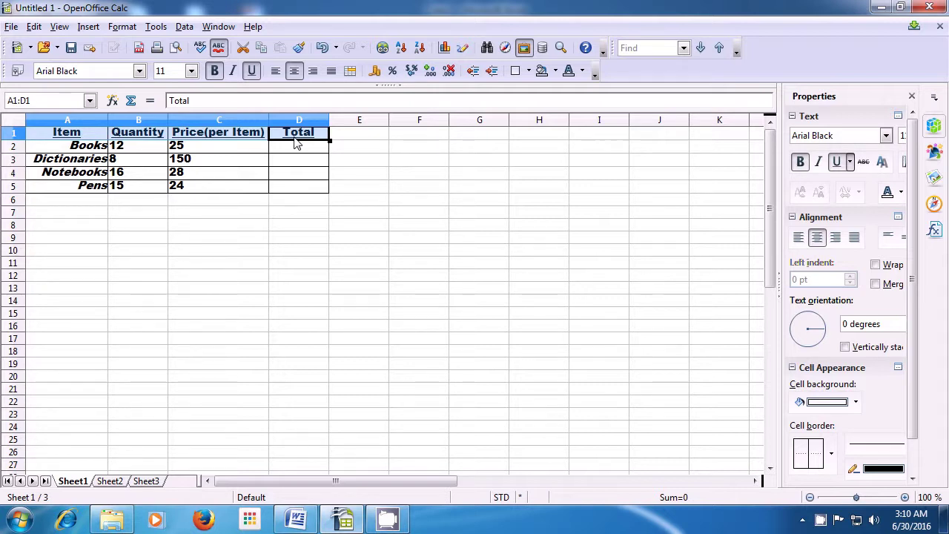
click(555, 72)
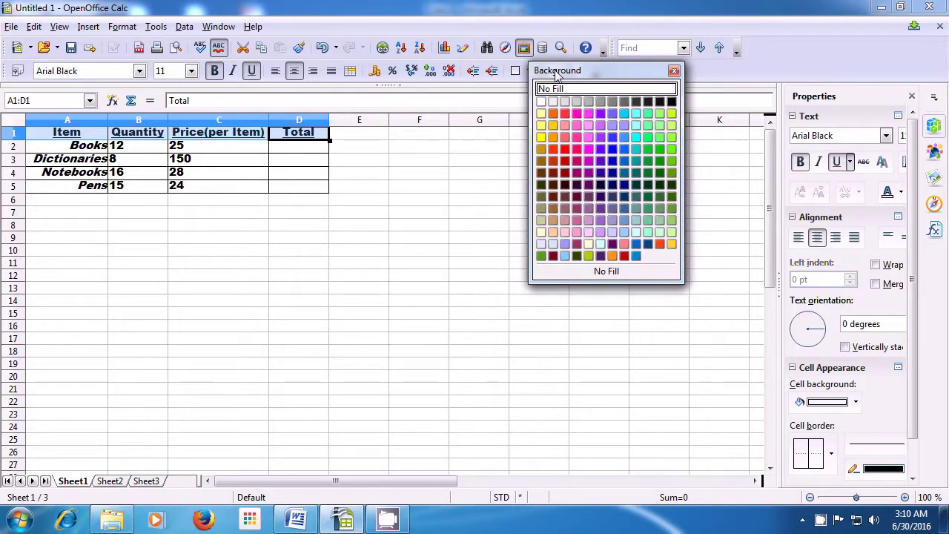
click(648, 115)
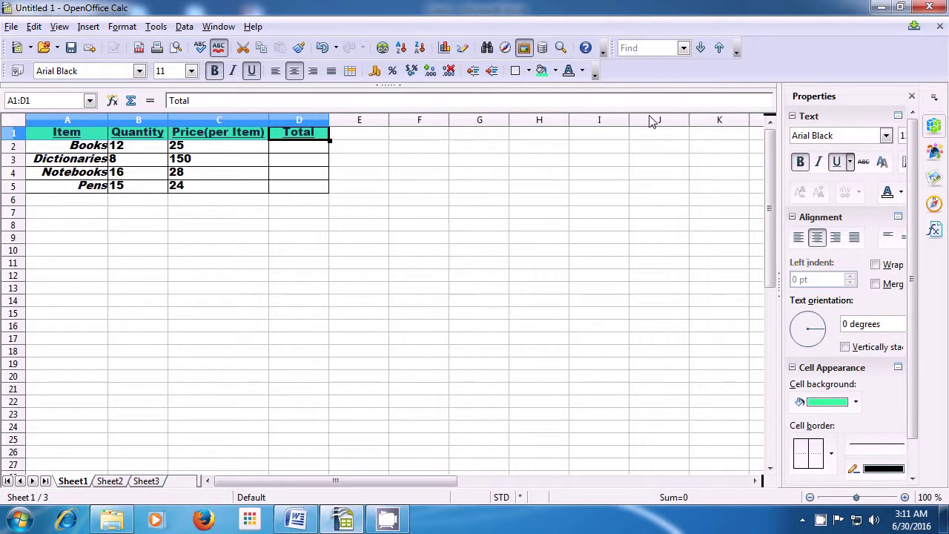
click(354, 240)
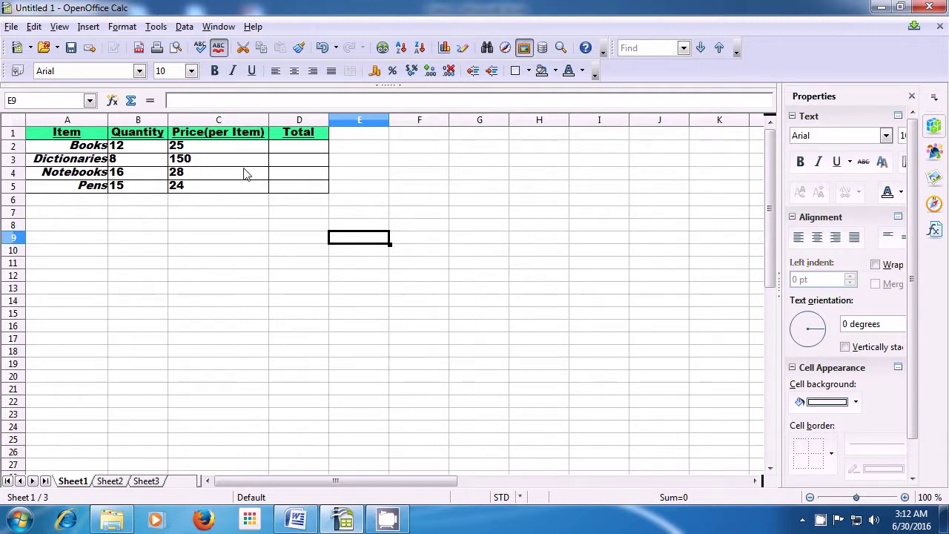
Set the font colour of the item names in A2:A5 to light red
drag(79, 149, 82, 191)
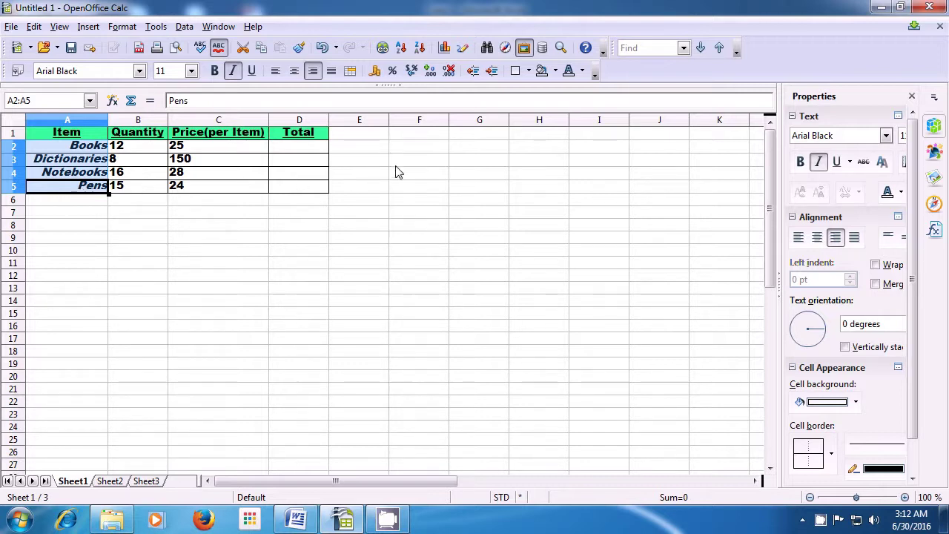
click(583, 71)
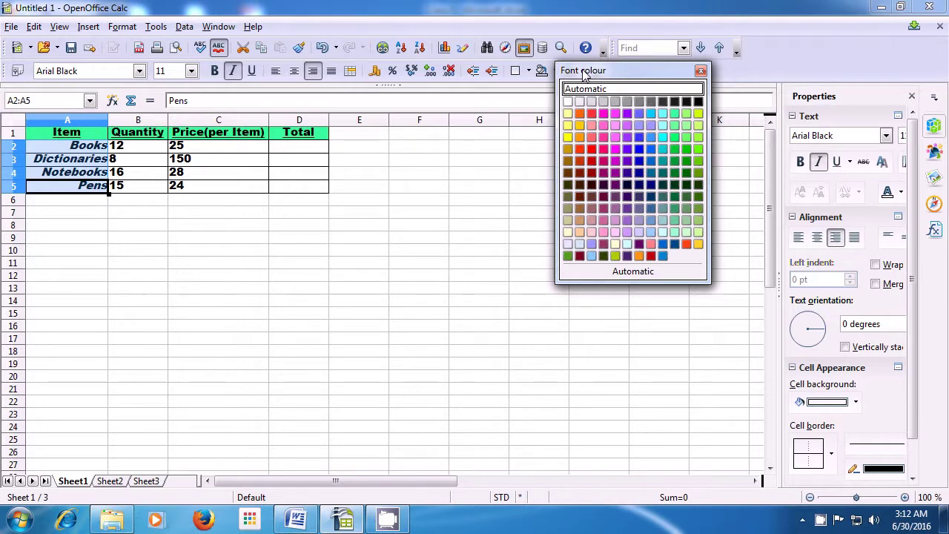
click(591, 115)
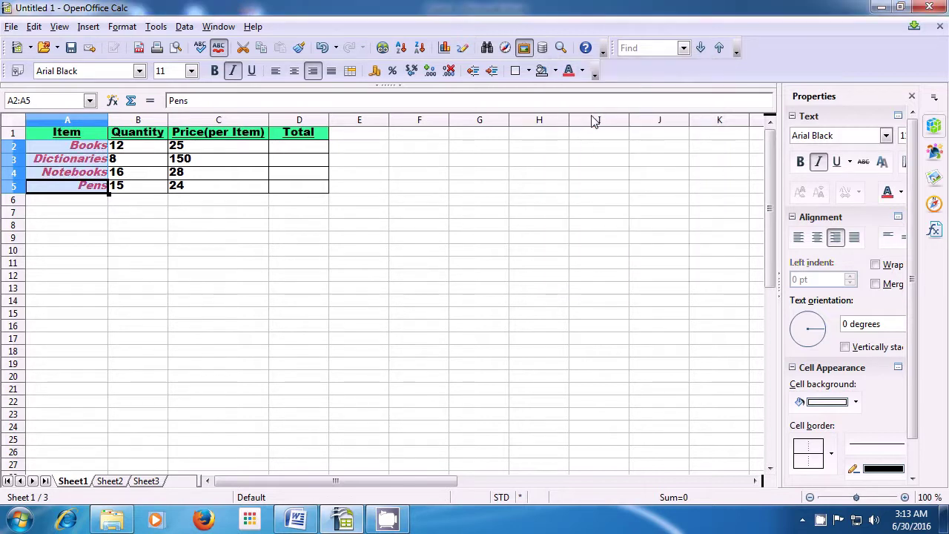
click(236, 250)
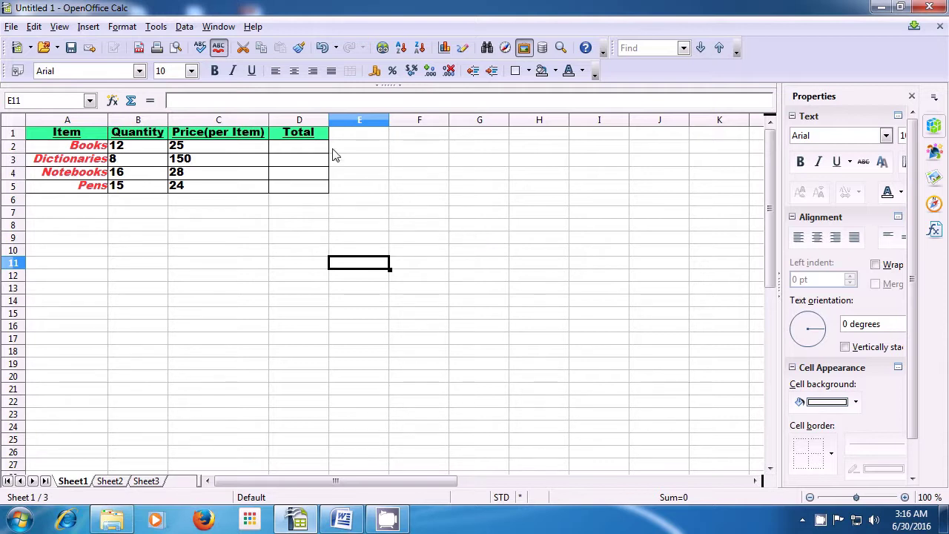
Change the header in D1 to "Total AMT" and fit the width of column D to its text
click(311, 137)
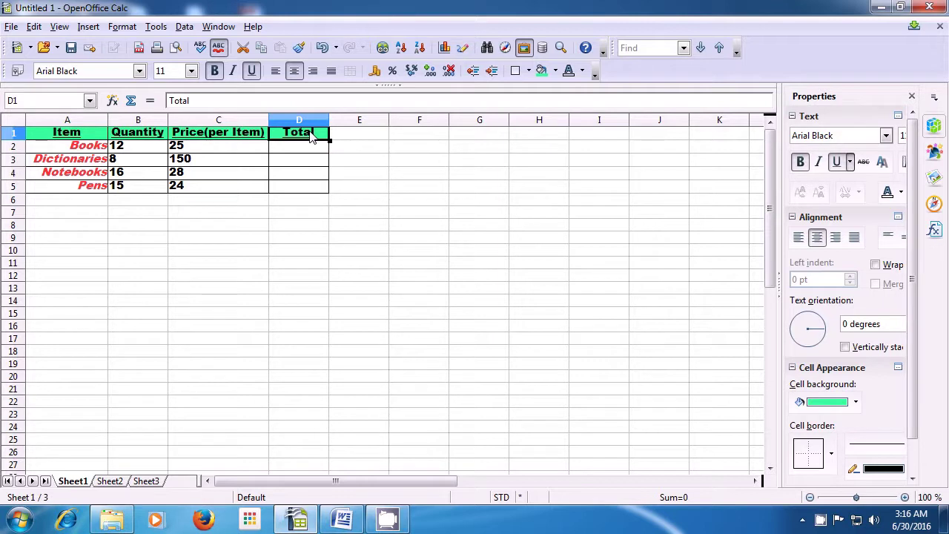
click(234, 101)
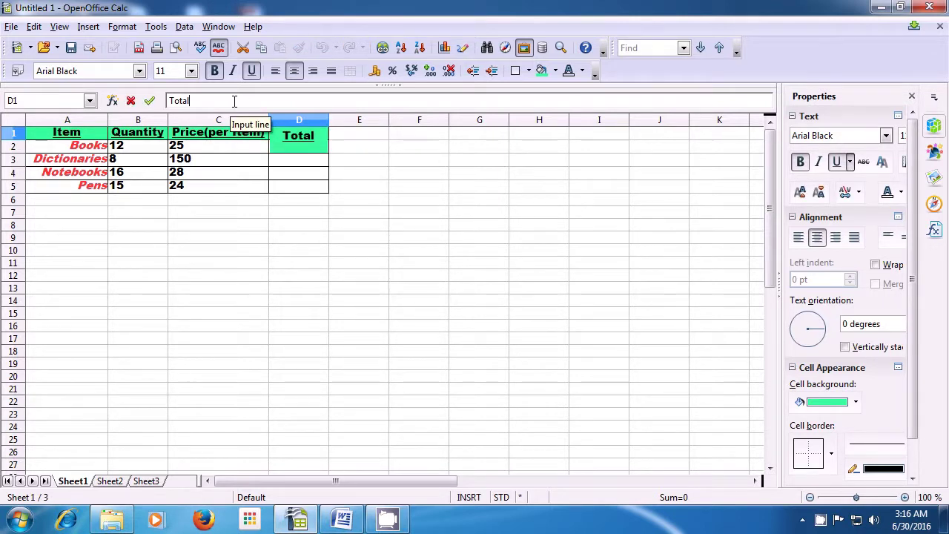
key(BackSpace)
key(BackSpace)
key(BackSpace)
key(BackSpace)
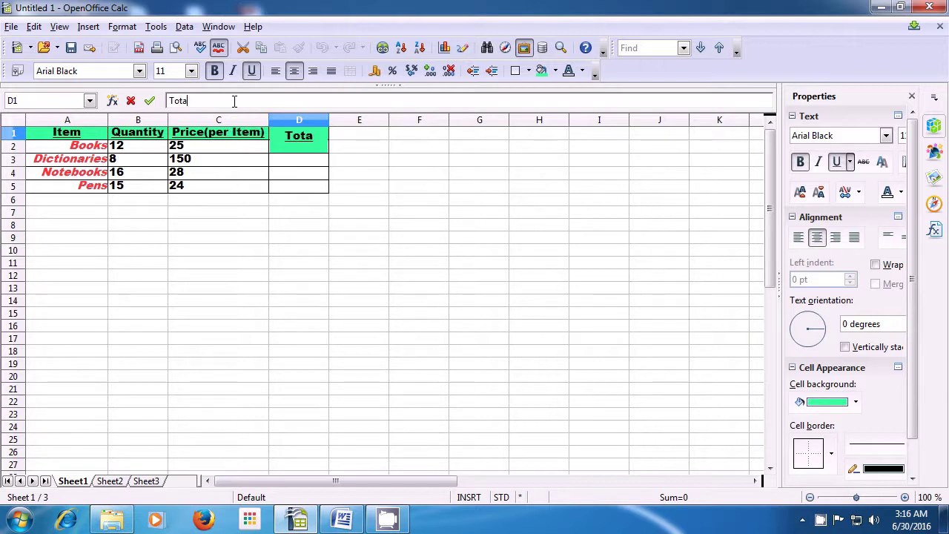
key(BackSpace)
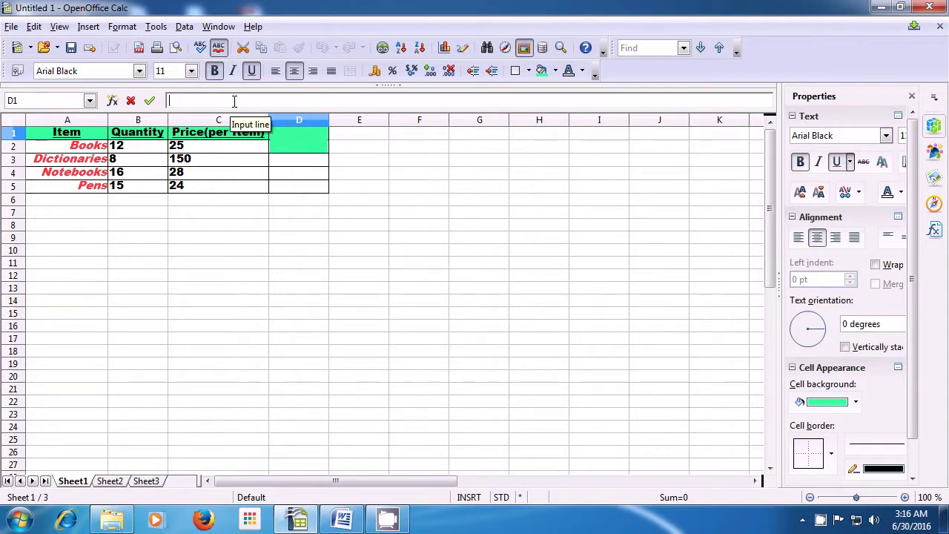
text(Amou)
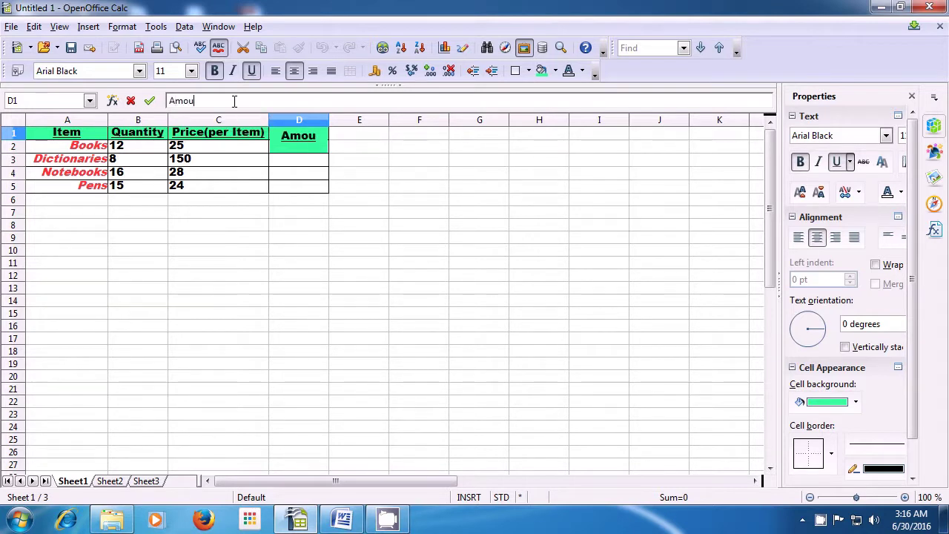
key(BackSpace)
key(BackSpace)
key(BackSpace)
key(BackSpace)
text(Total)
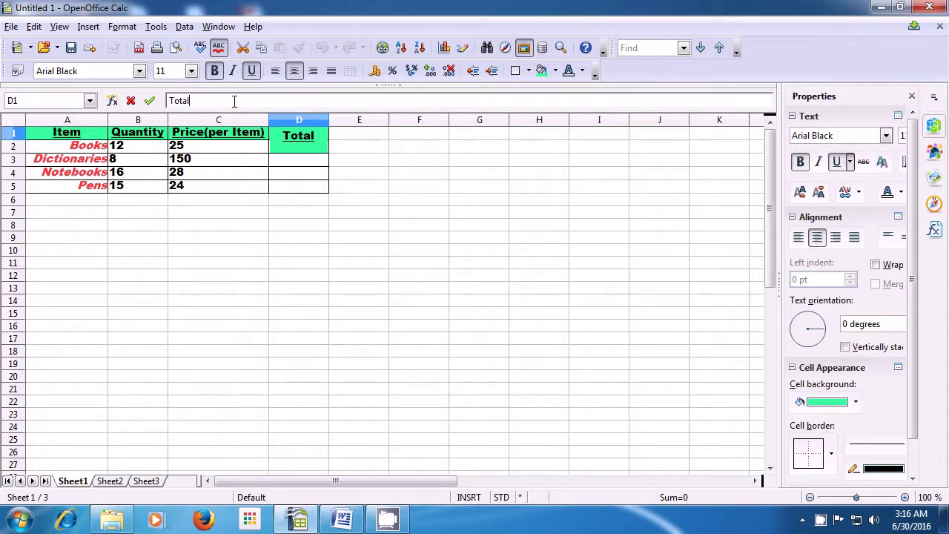
text( ANT)
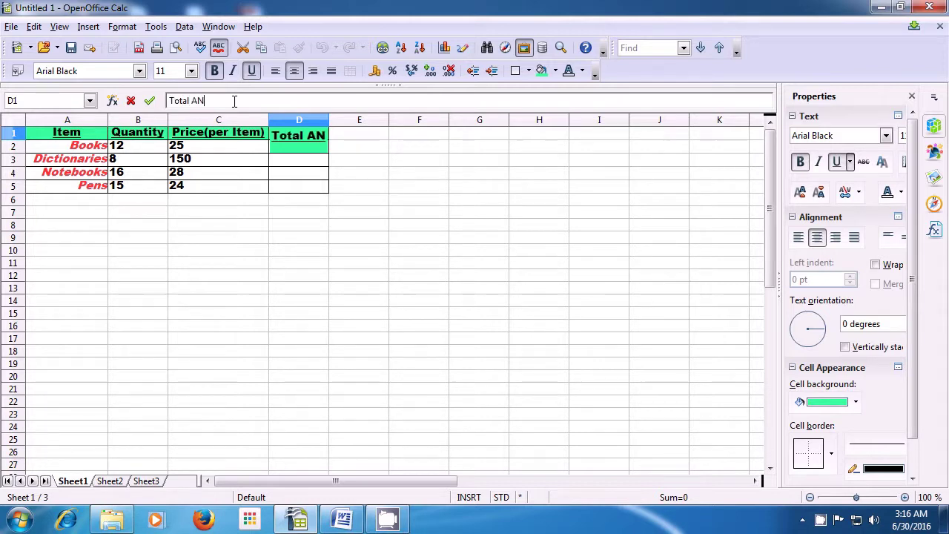
key(BackSpace)
key(BackSpace)
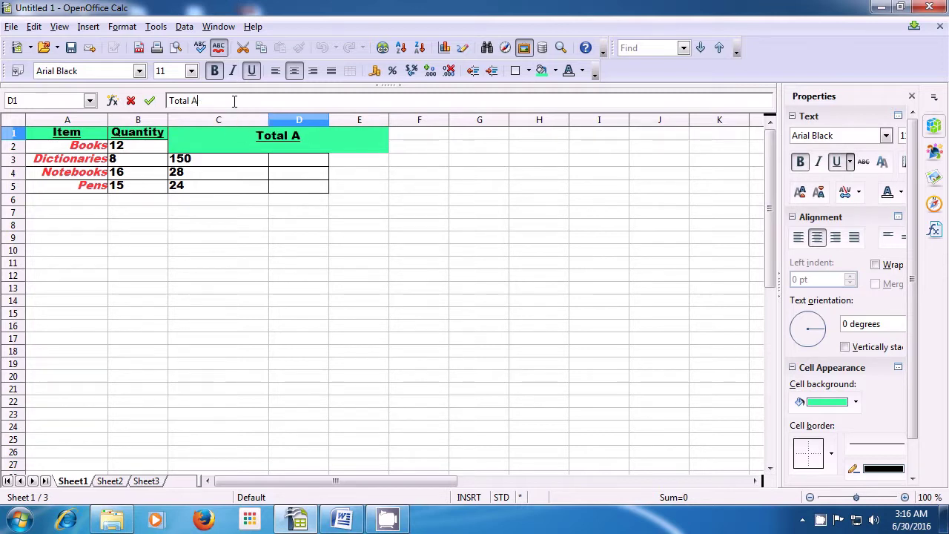
text(MT)
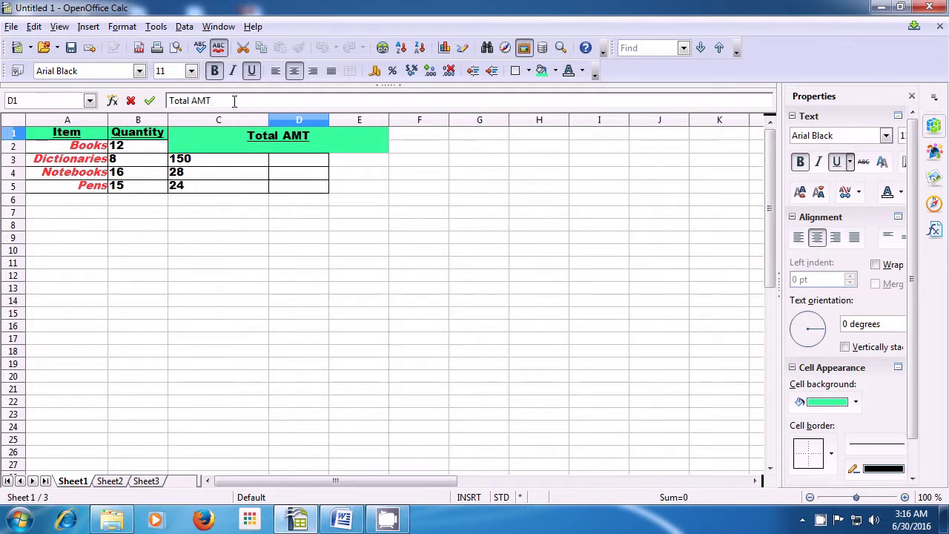
click(313, 228)
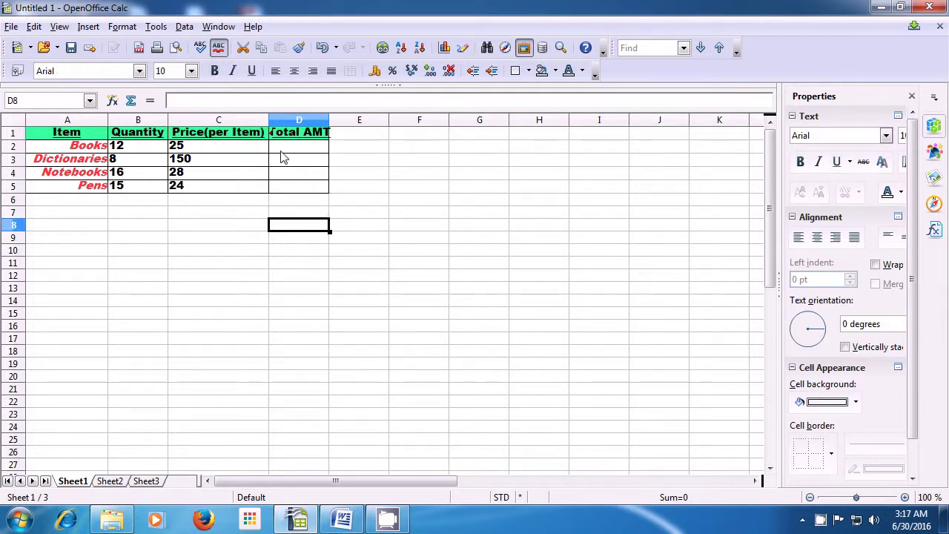
double_click(329, 118)
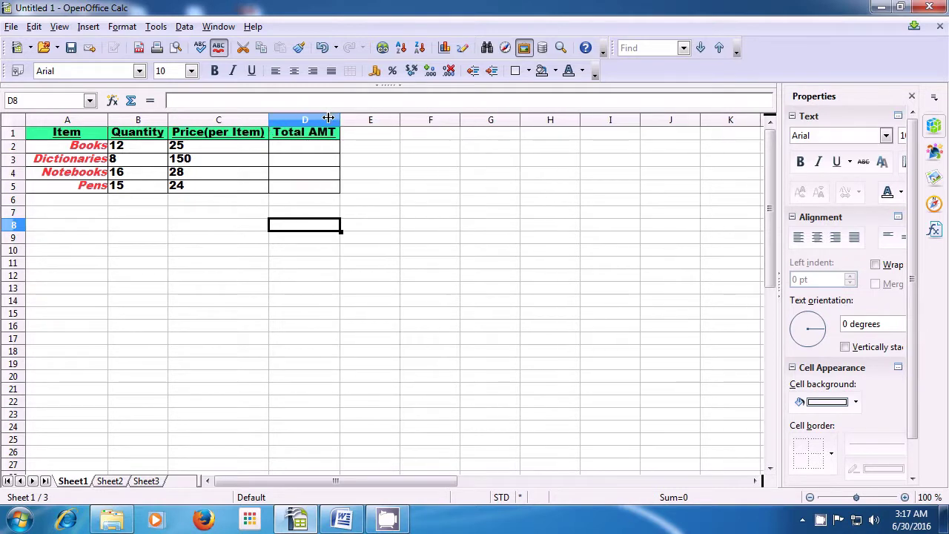
Enter =product(B2:C2) in D2 to multiply quantity by price, and fill the formula down to D5
click(313, 154)
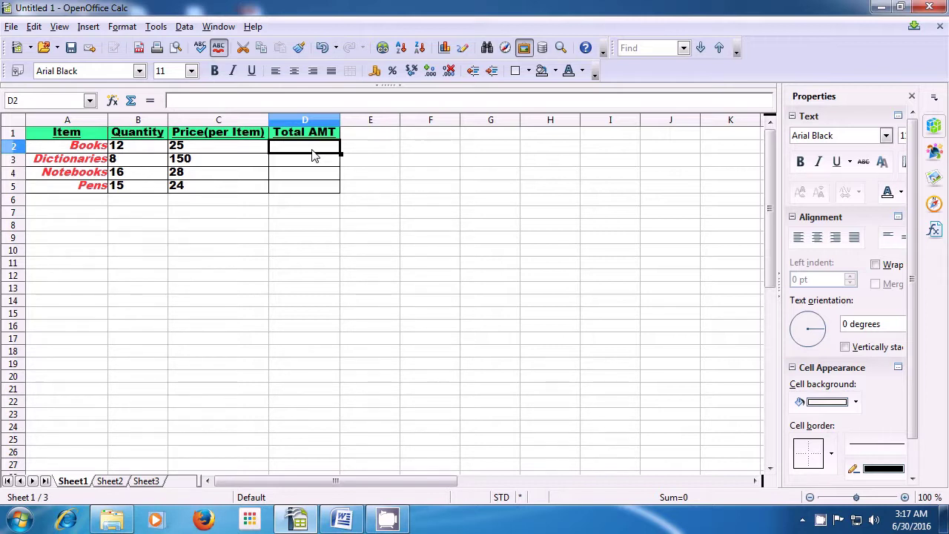
text(=)
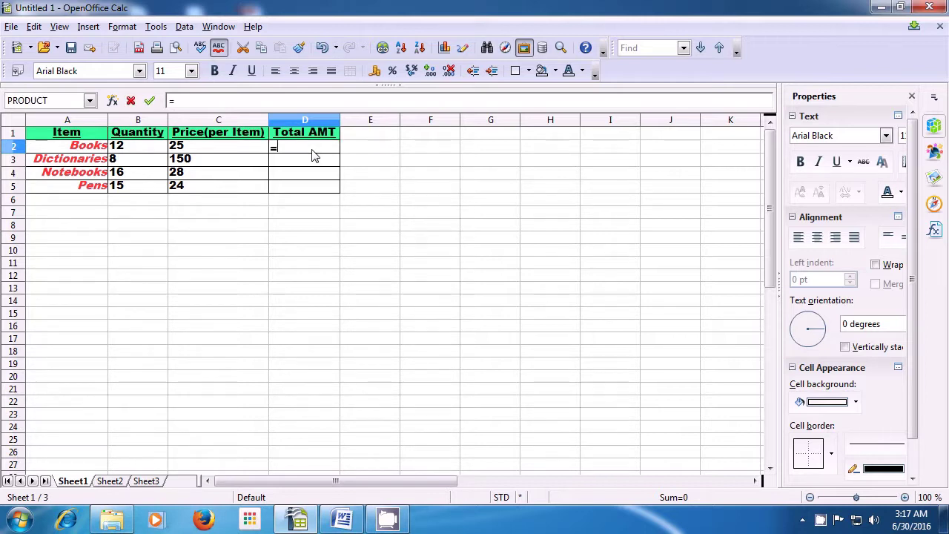
text(p)
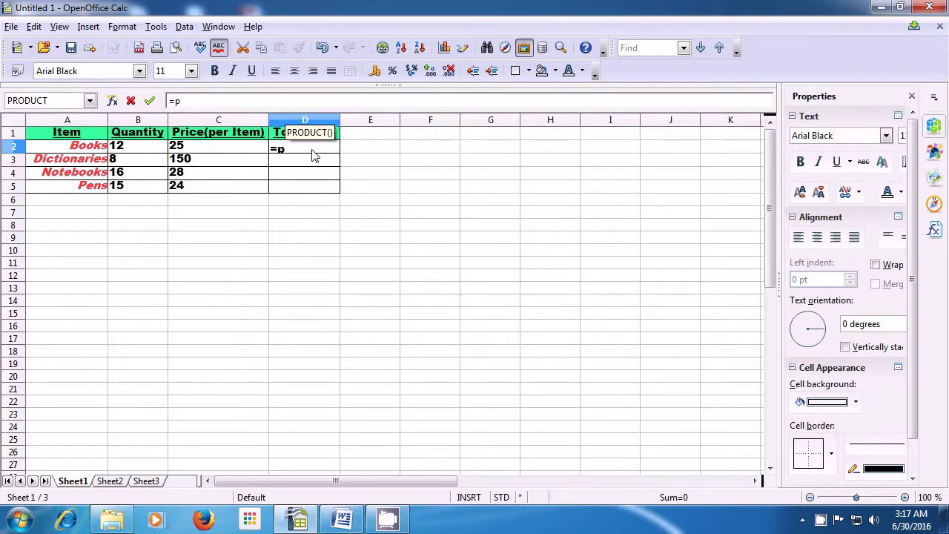
text(rod)
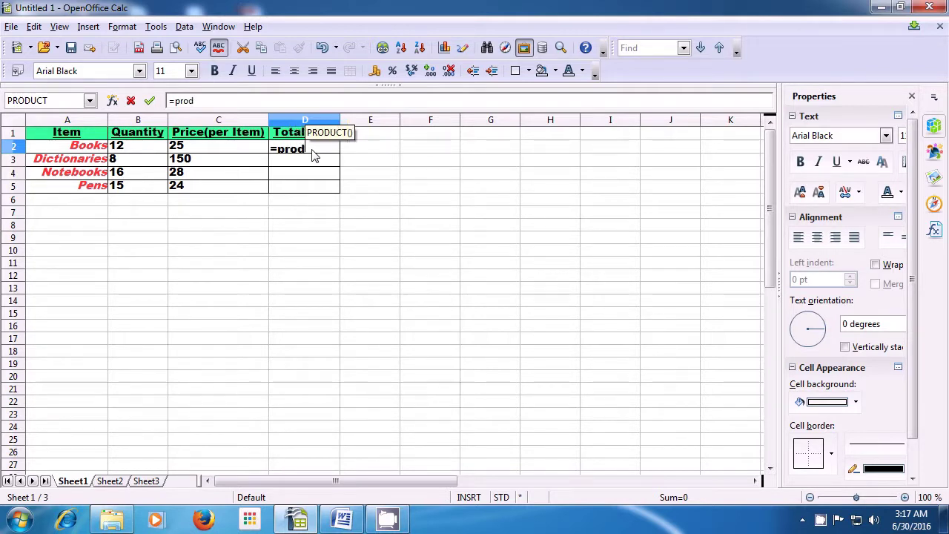
text(uct)
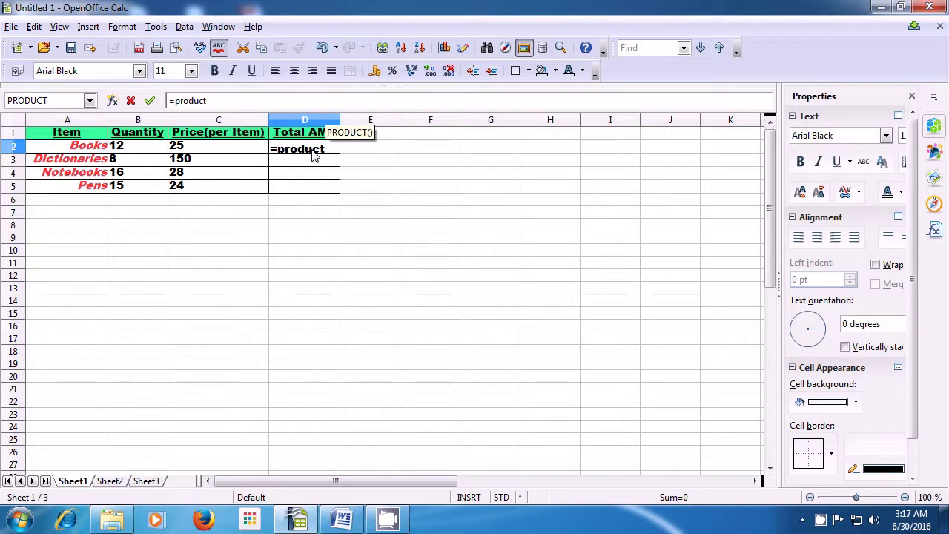
text(()
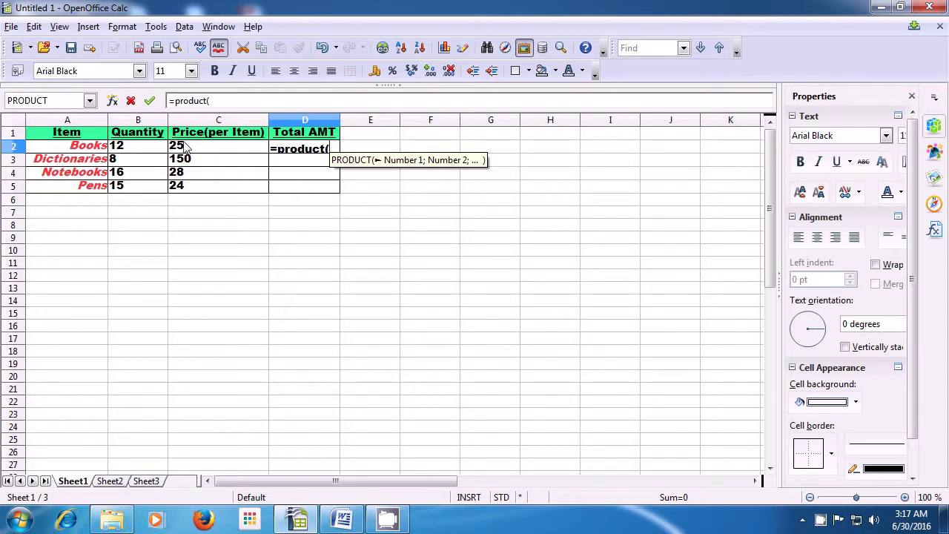
drag(146, 147, 190, 152)
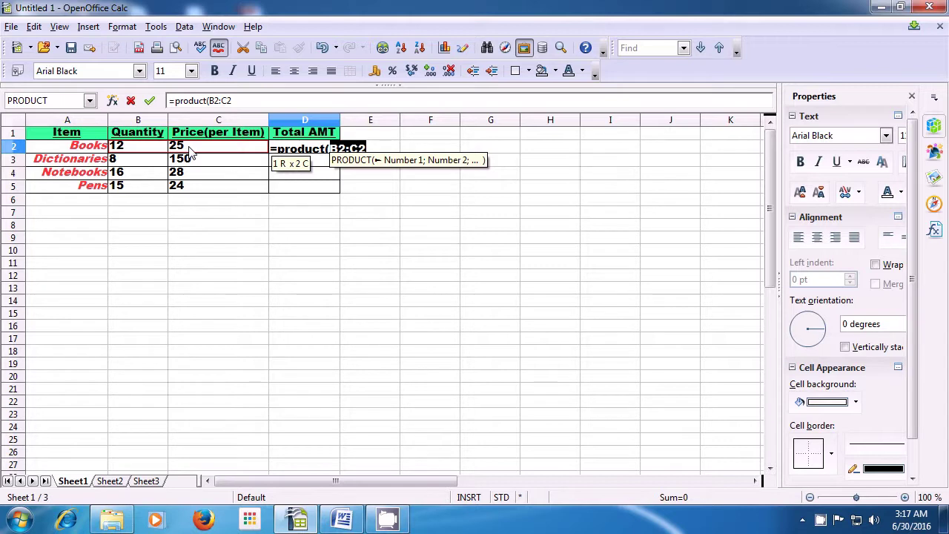
text())
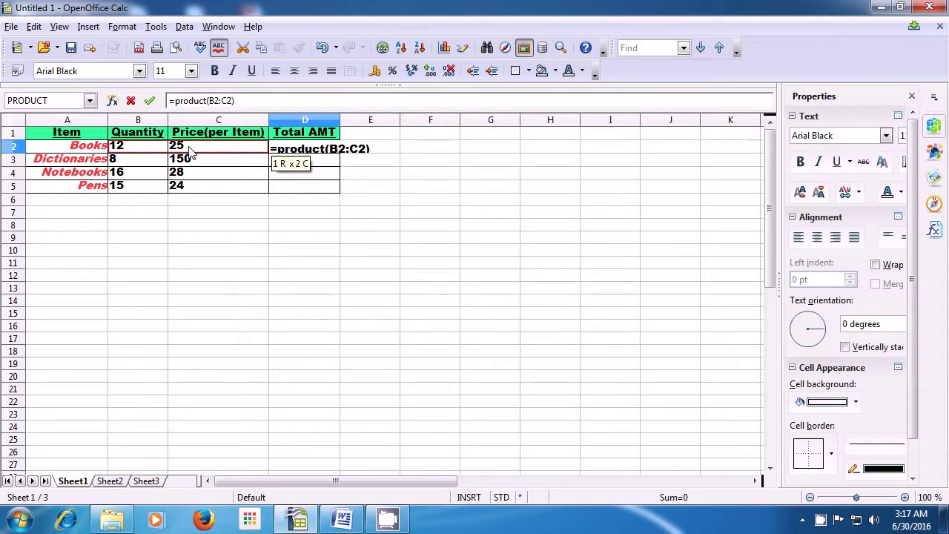
key(Return)
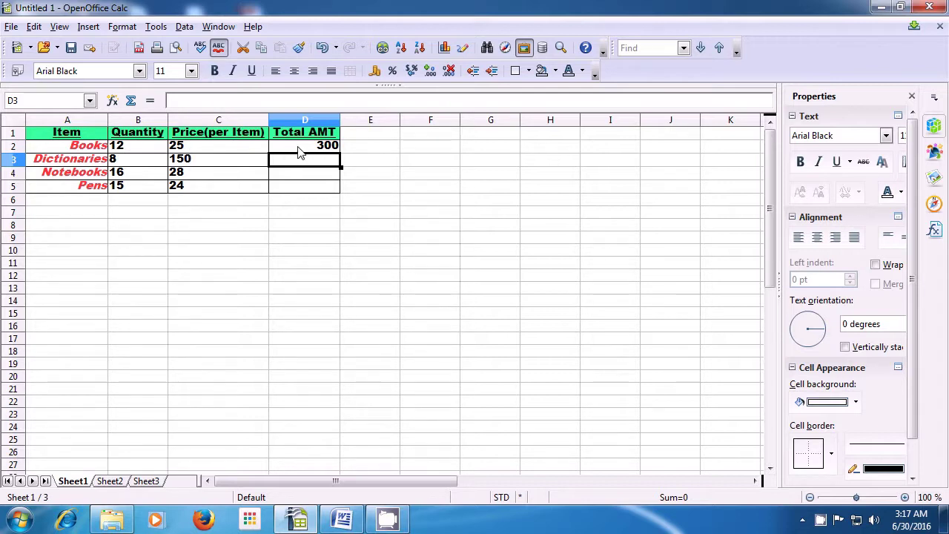
click(301, 148)
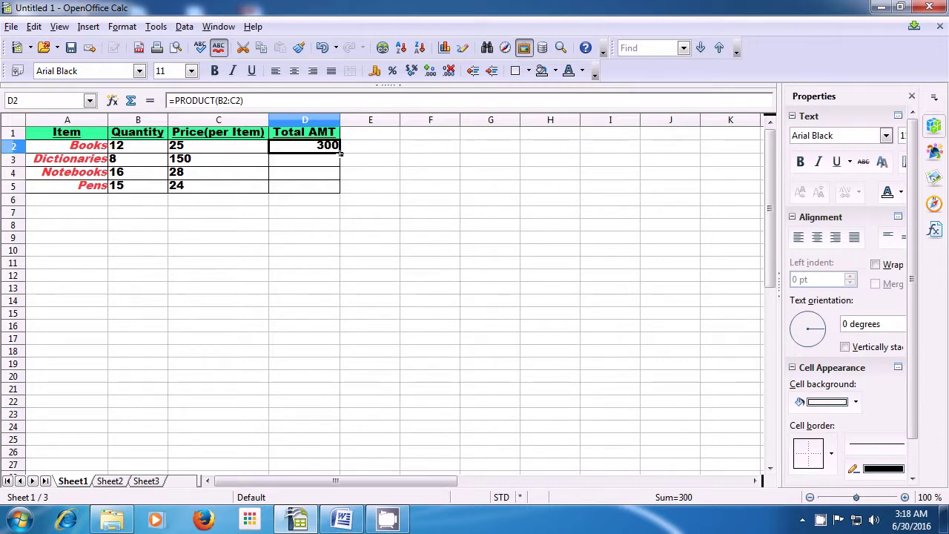
drag(340, 155, 339, 190)
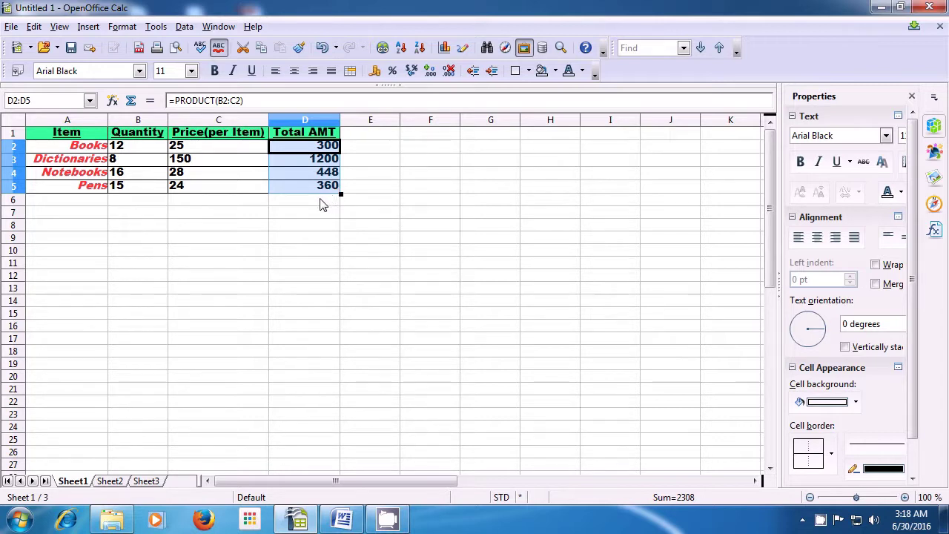
Add the row label "total items" in A6 below the item names
click(321, 201)
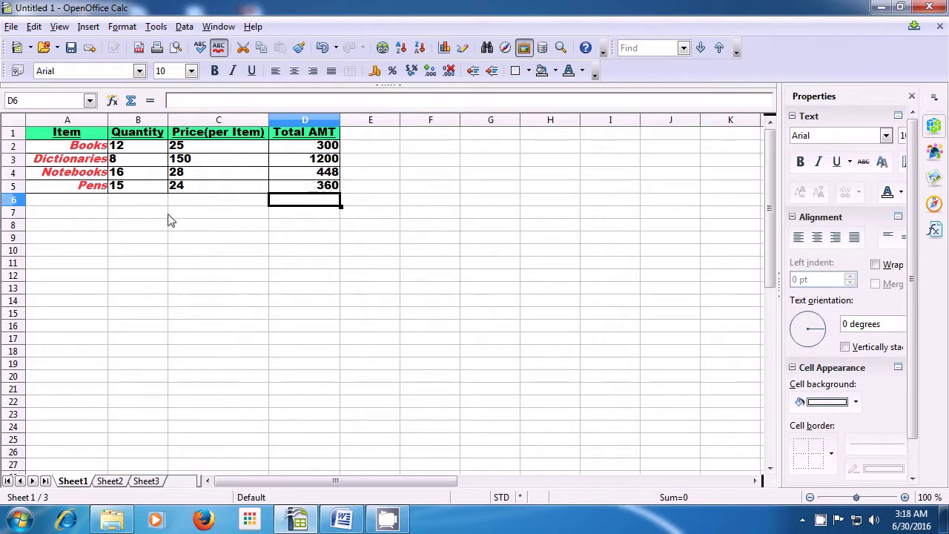
click(67, 205)
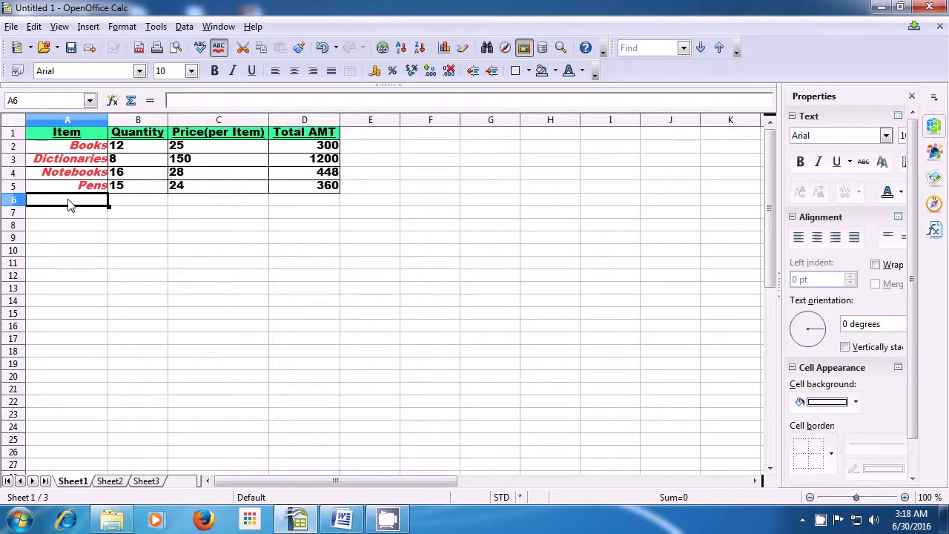
text(total)
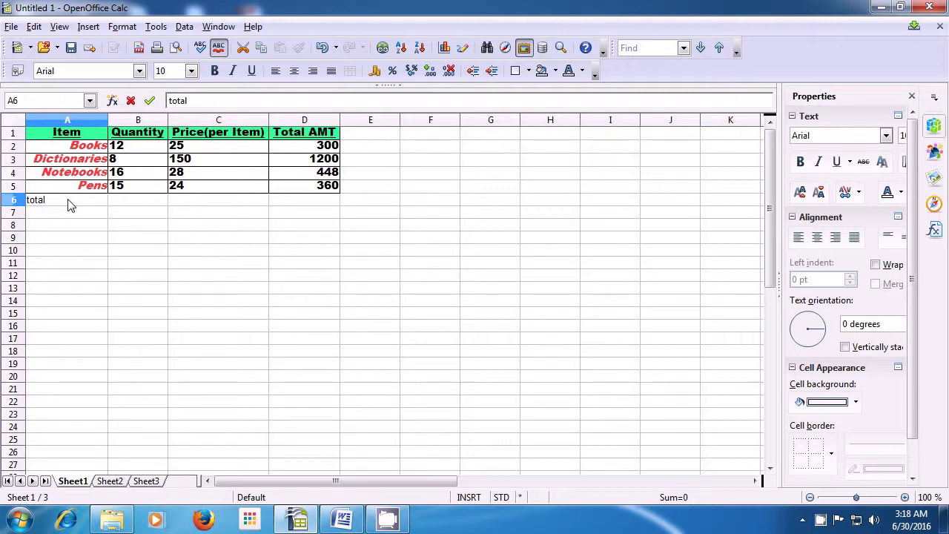
text( items)
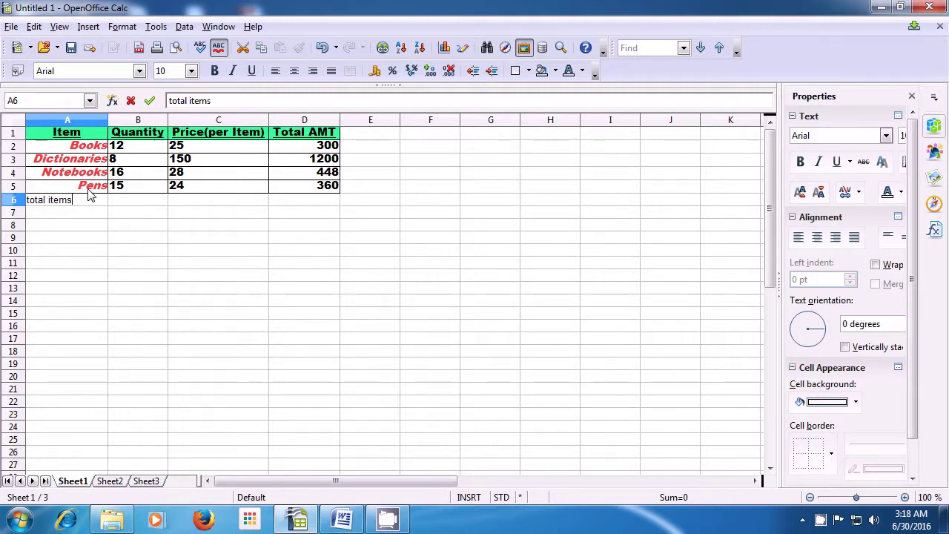
Enter =sum(B2:B5) in B6 to add up the quantities of all items
click(123, 207)
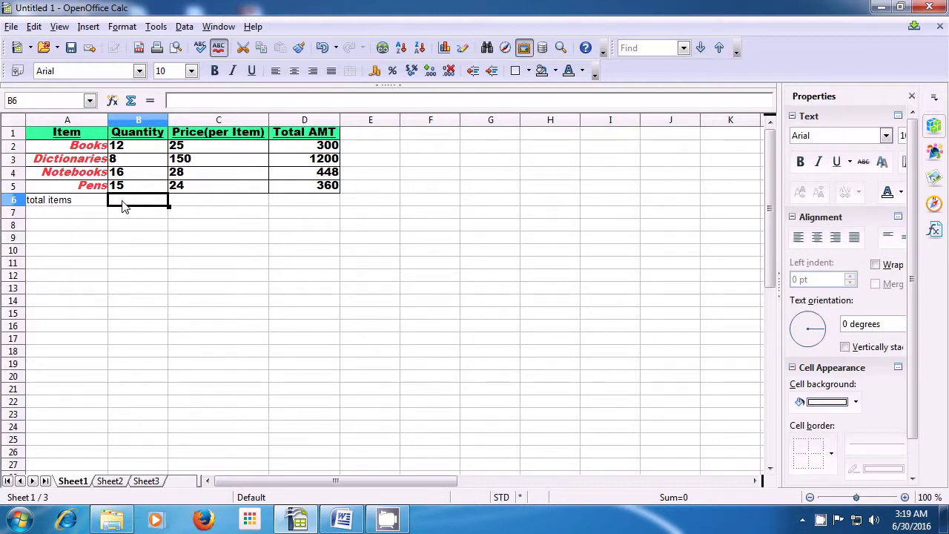
text(=)
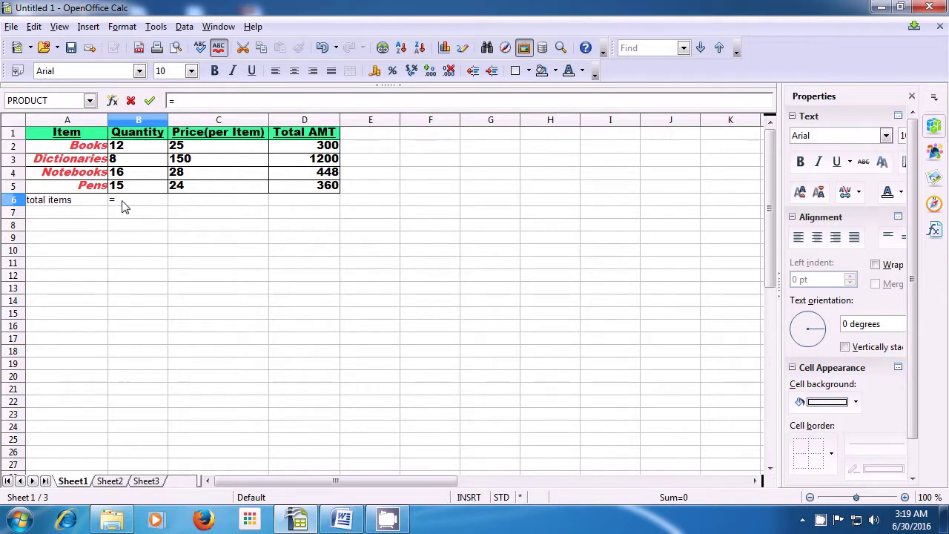
text(sum)
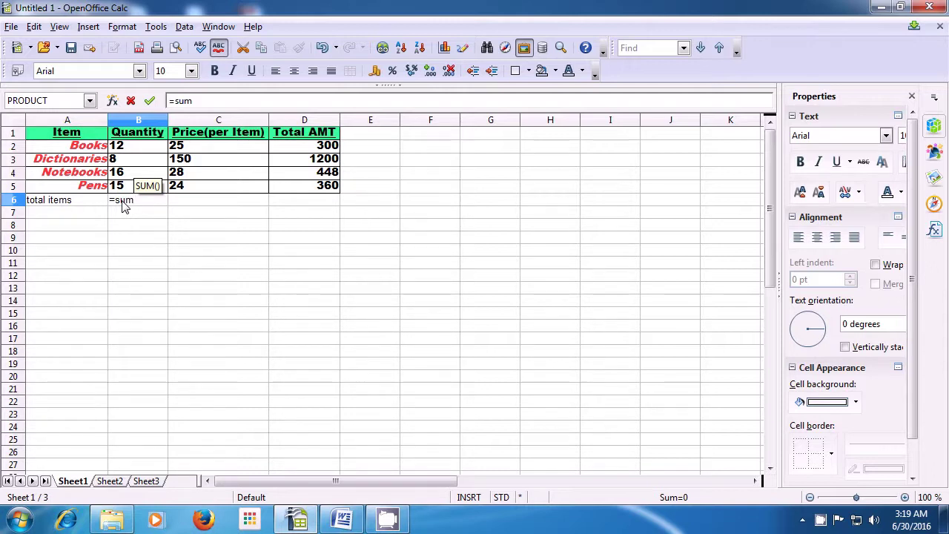
text(()
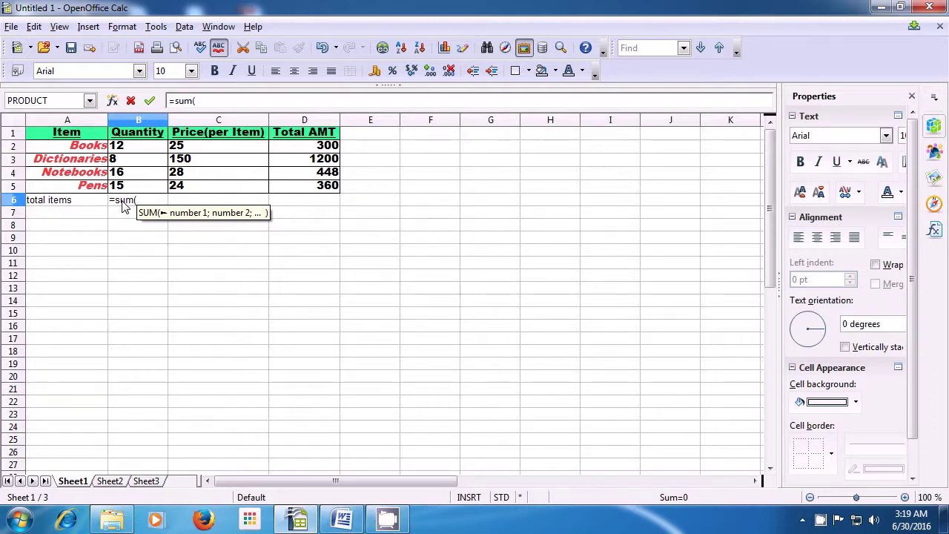
key(Up)
key(Up)
key(Up)
key(Up)
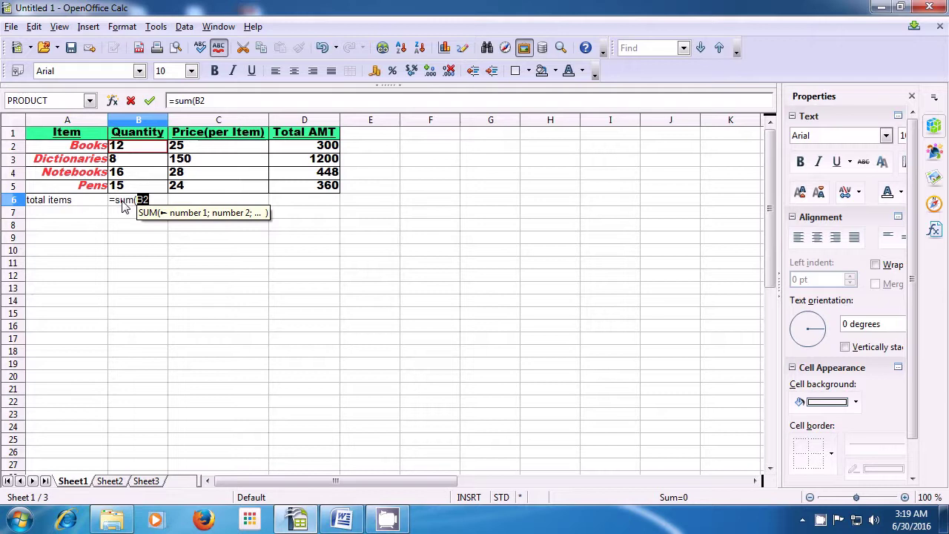
key(shift+Down)
key(shift+Down)
key(shift+Down)
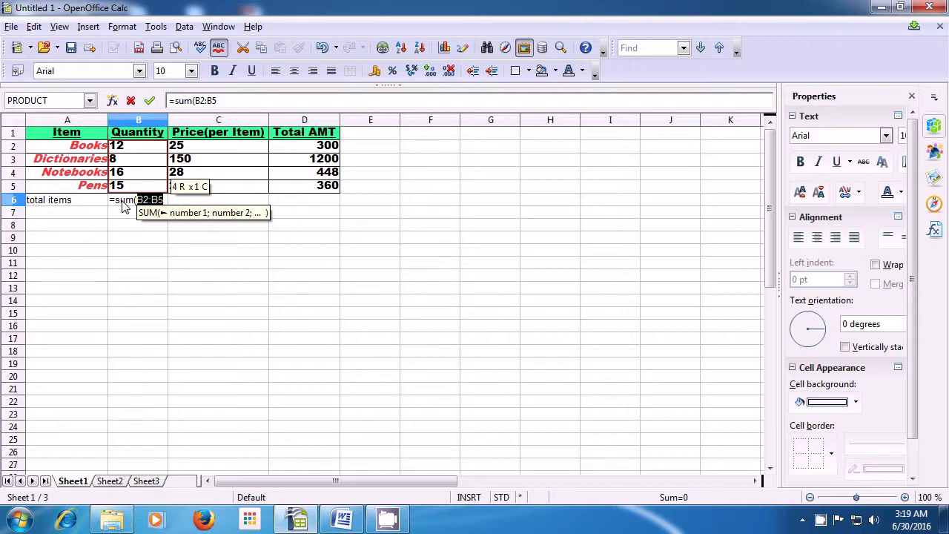
text())
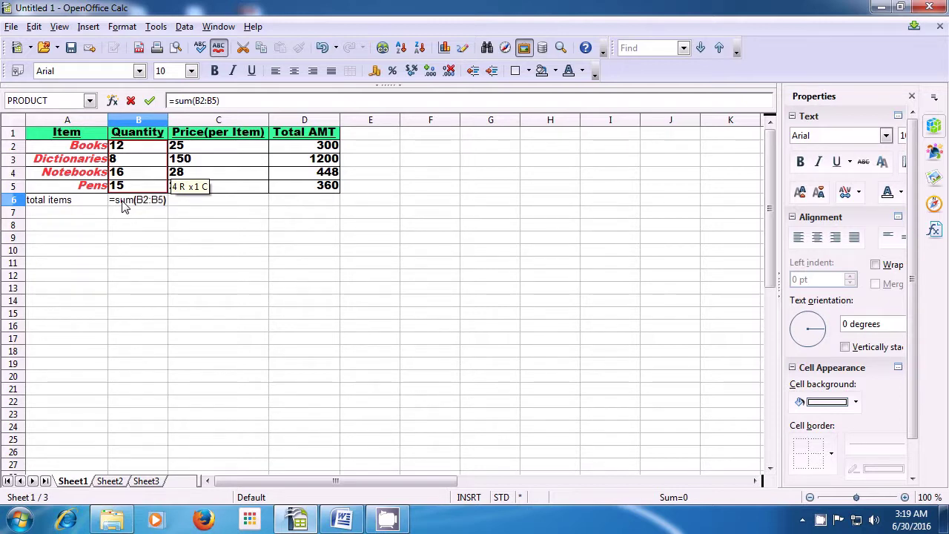
key(Return)
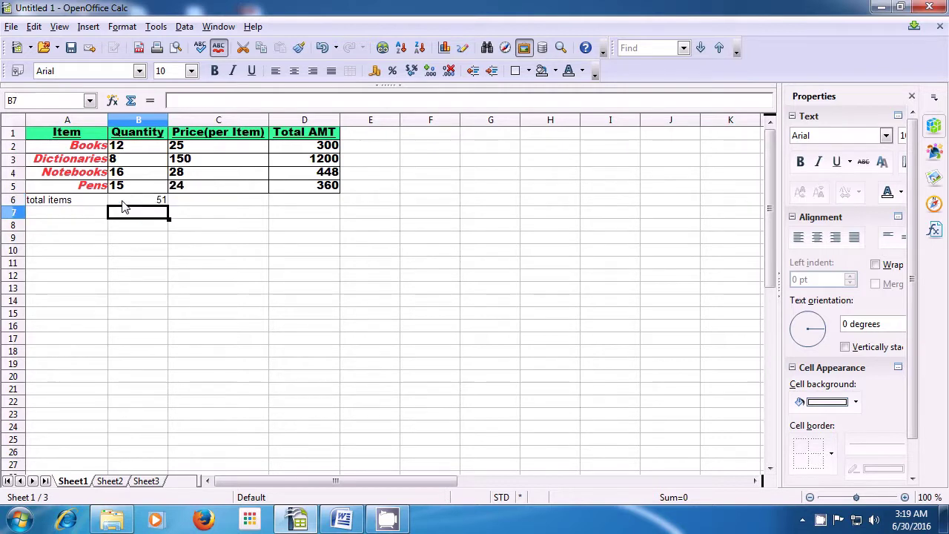
click(123, 203)
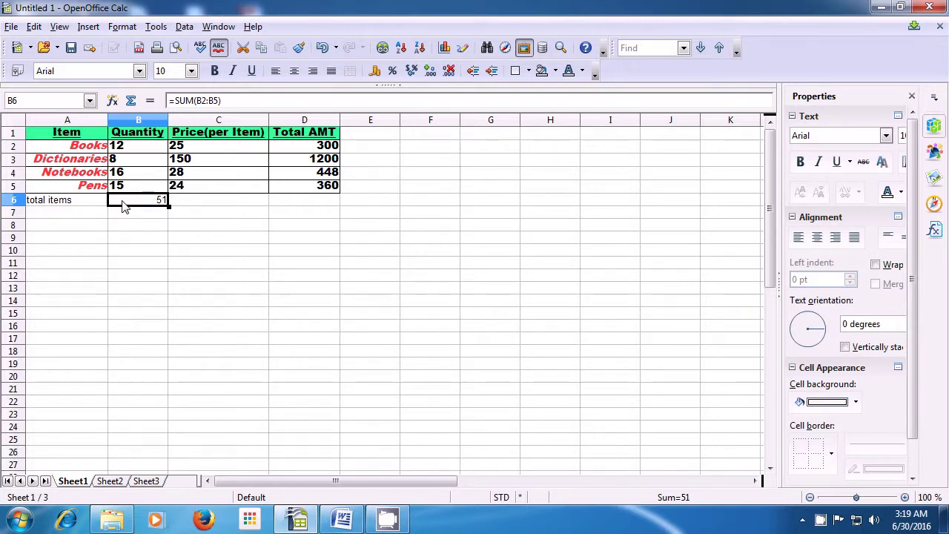
Add the column header "Division" in E1, beside the Total AMT header
key(Right)
key(Right)
key(Right)
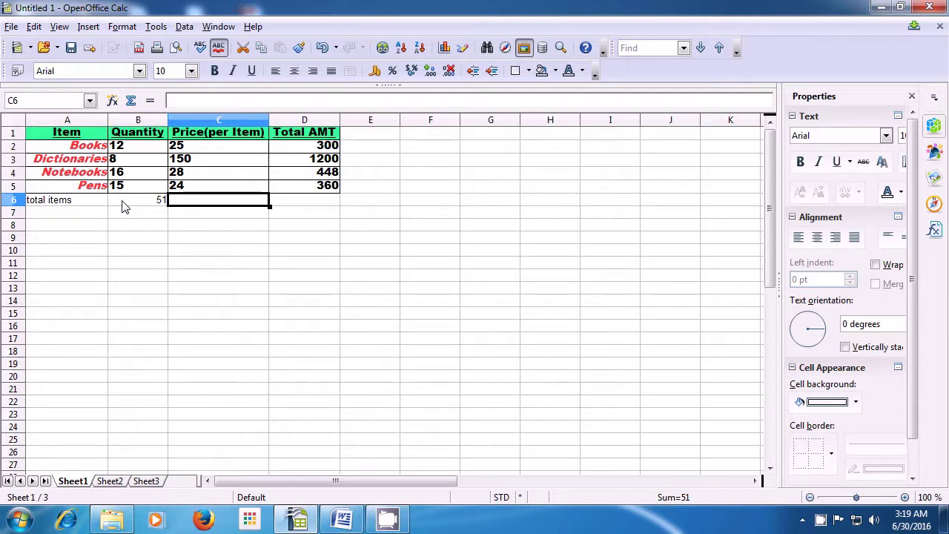
key(Up)
key(Up)
key(Up)
key(Up)
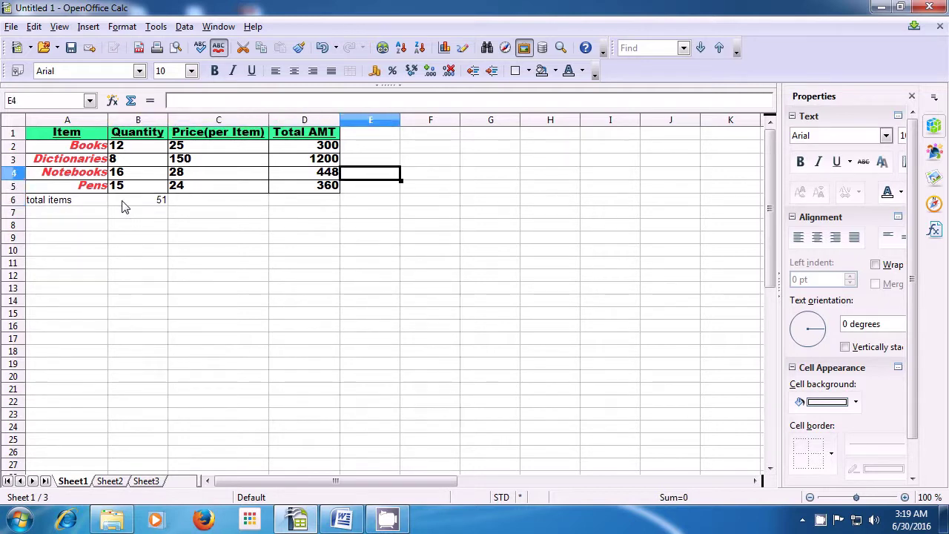
key(Up)
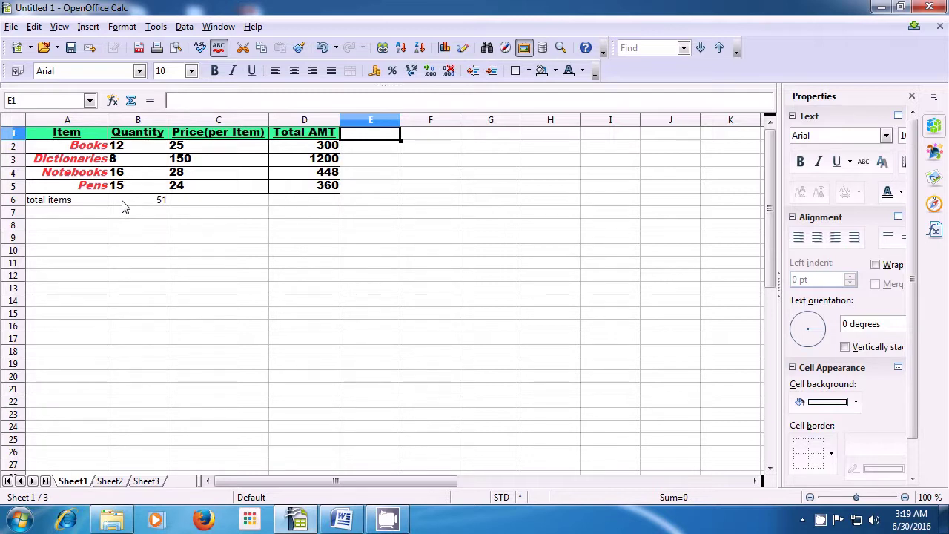
text(D)
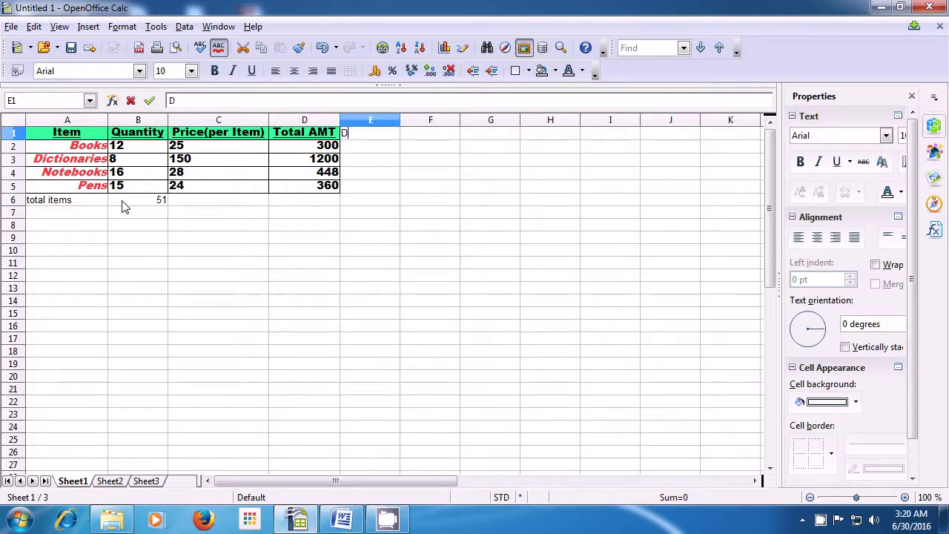
text(ivisi)
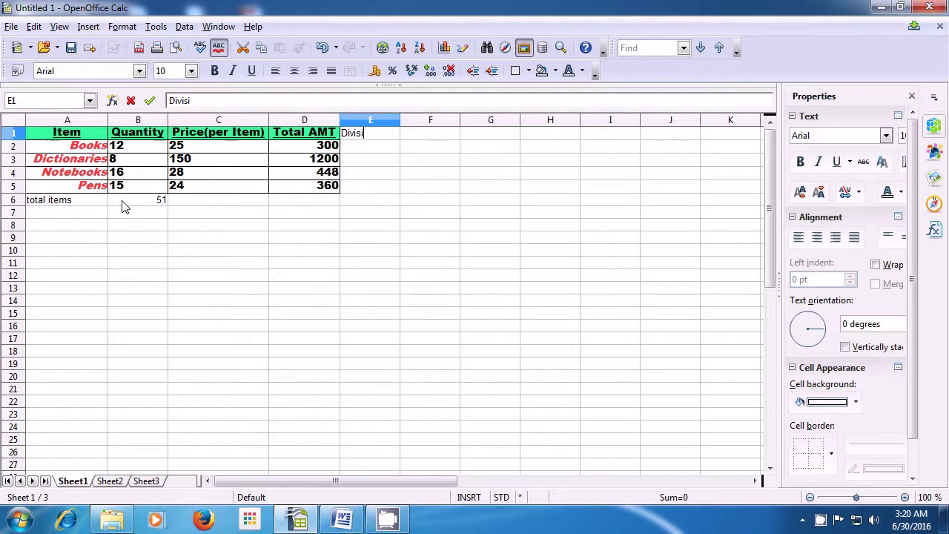
text(on)
key(Return)
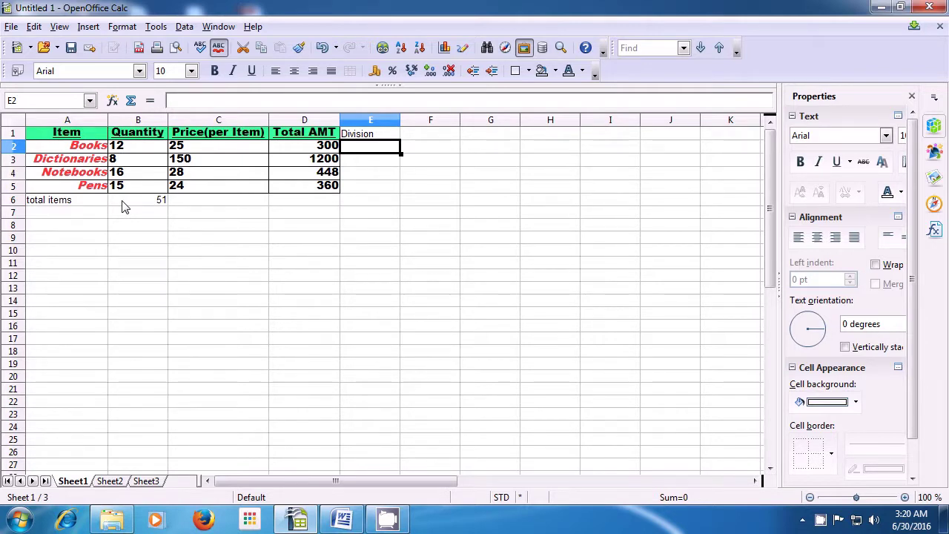
Enter =quotient(D2;B2) in E2 to divide the total amount of Books by its quantity
text(=)
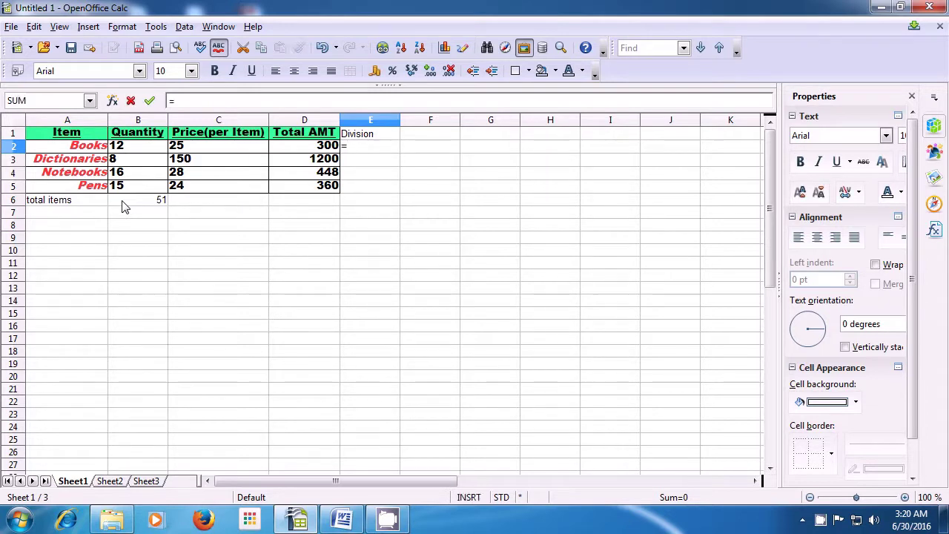
text(d)
key(BackSpace)
key(BackSpace)
text(=quotient()
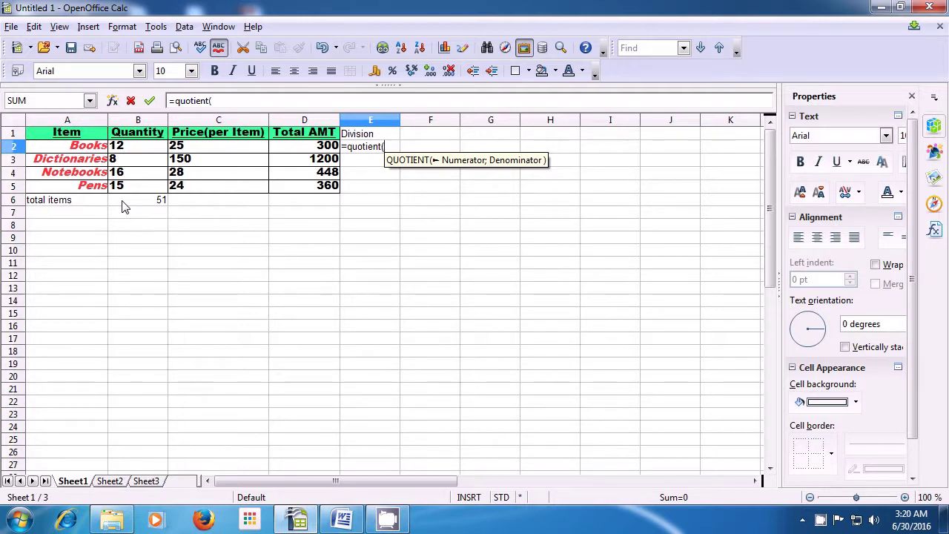
click(294, 152)
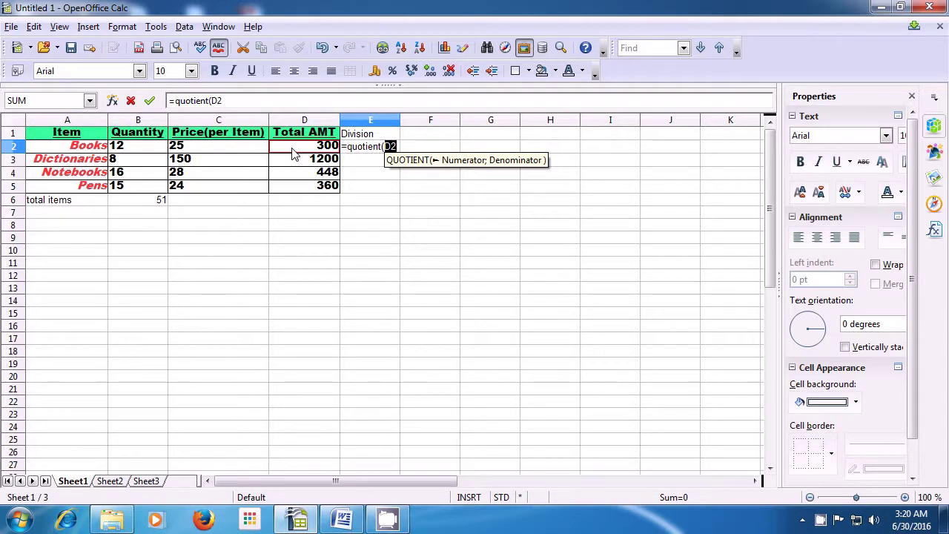
text(;)
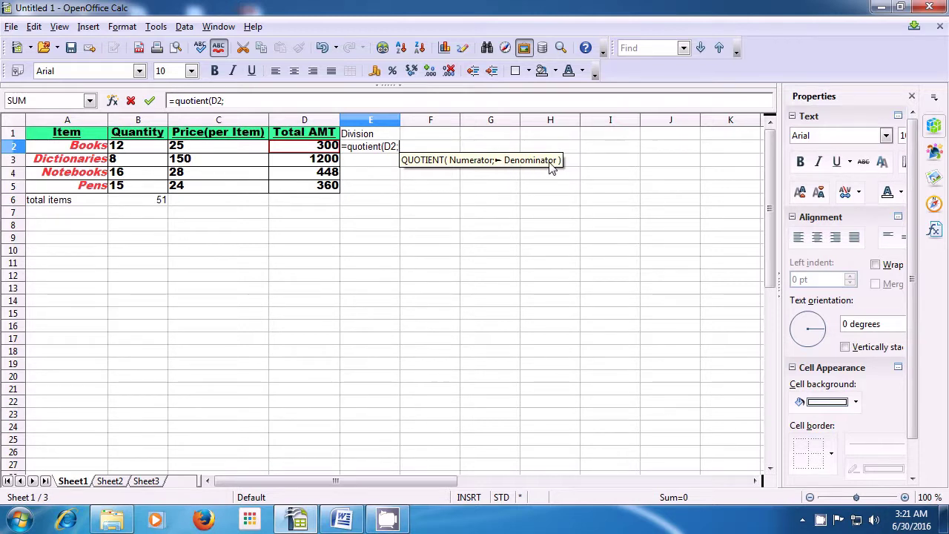
click(131, 151)
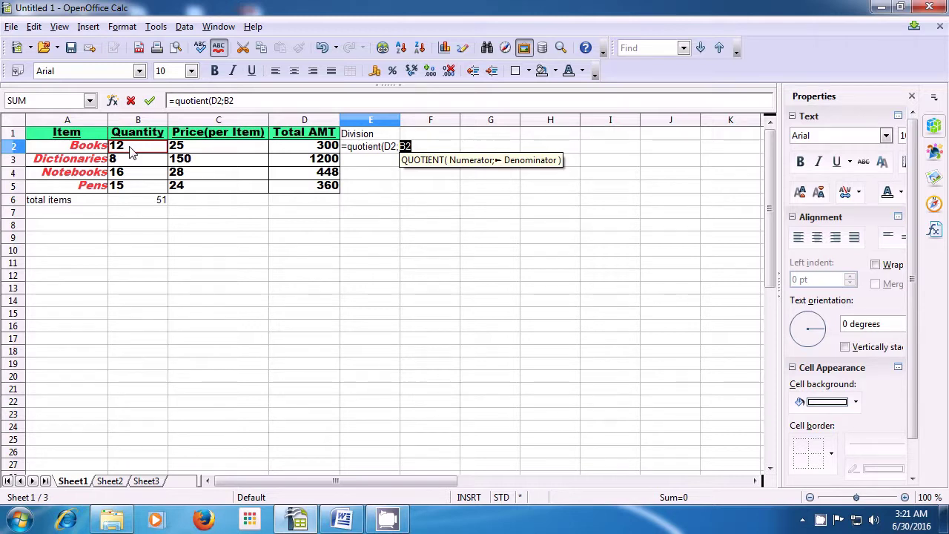
text())
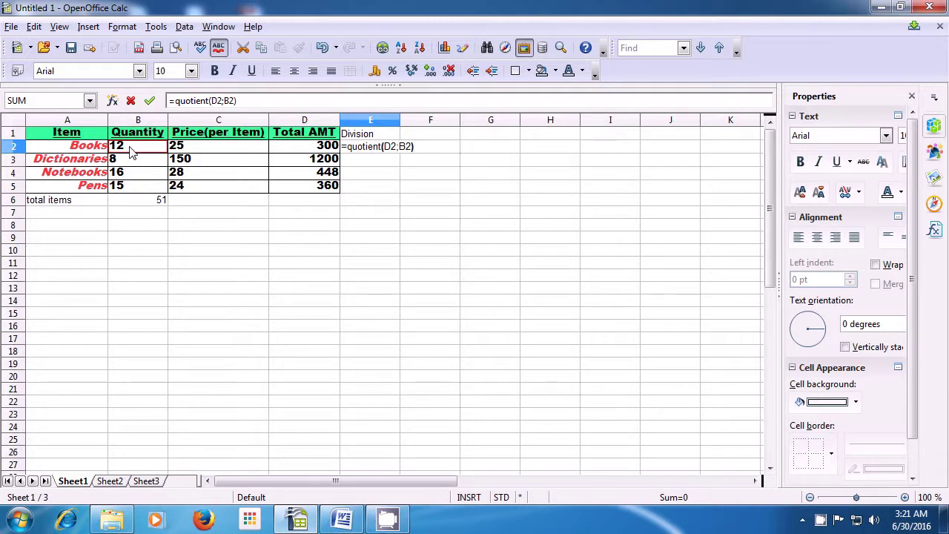
key(Return)
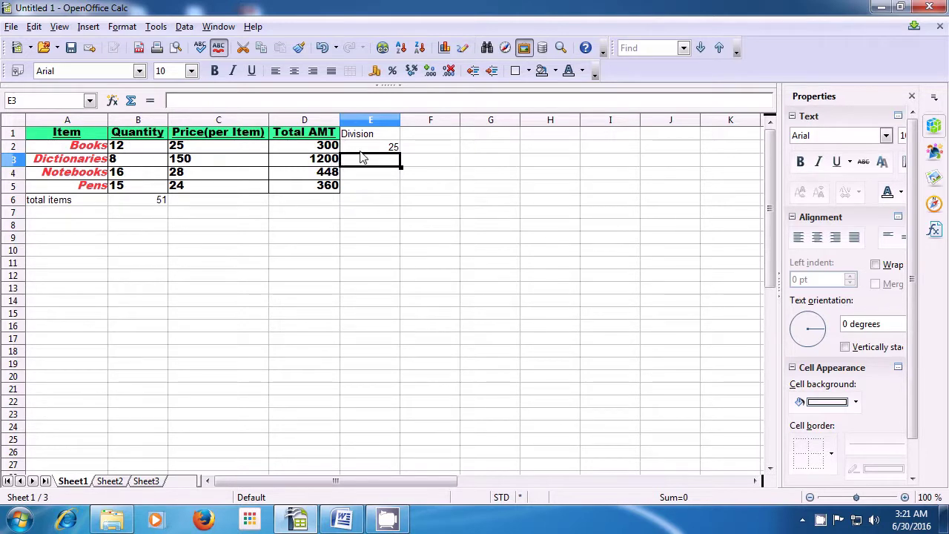
Fill the QUOTIENT formula from E2 down to E5 for the remaining items
click(368, 149)
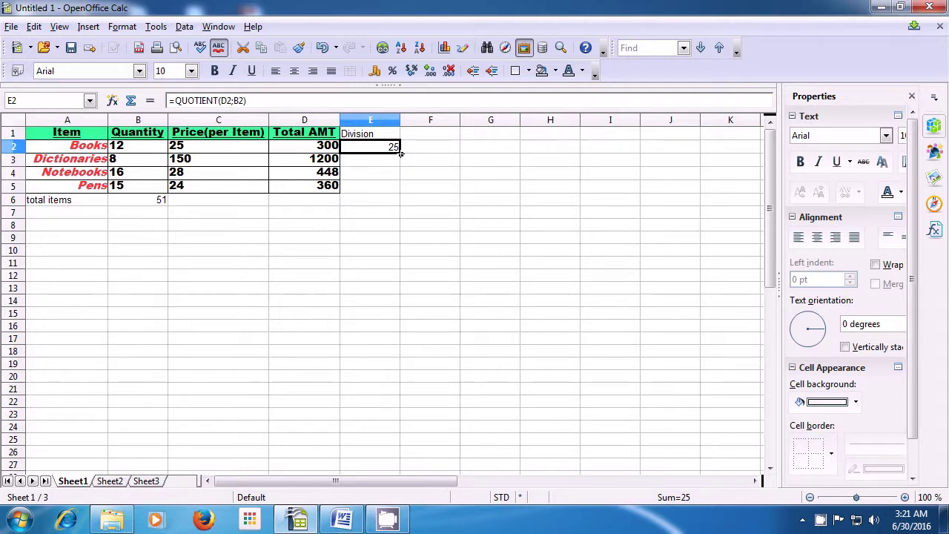
drag(400, 154, 401, 190)
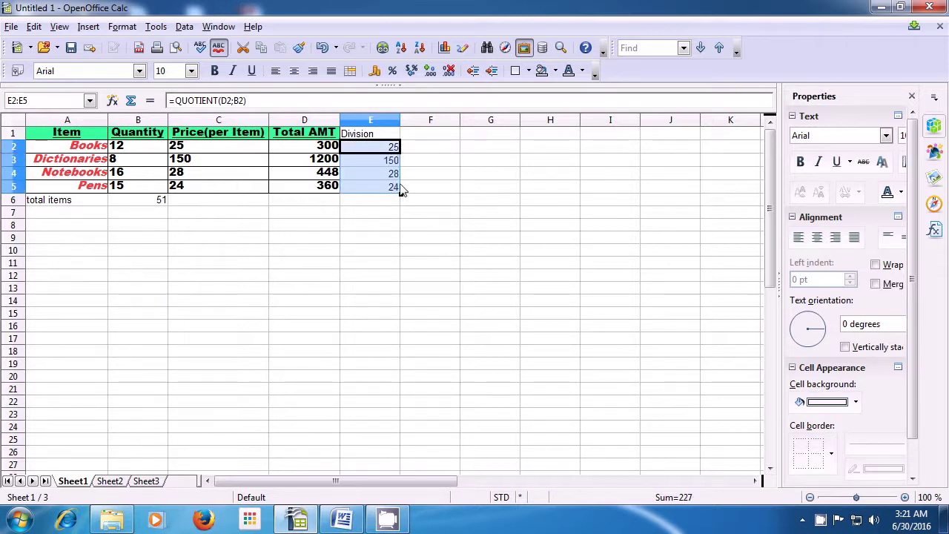
click(394, 210)
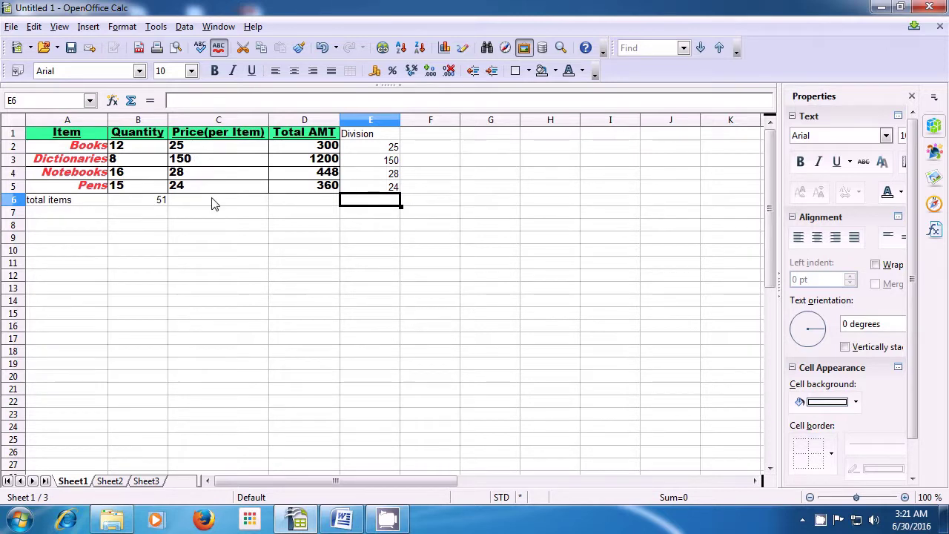
click(435, 212)
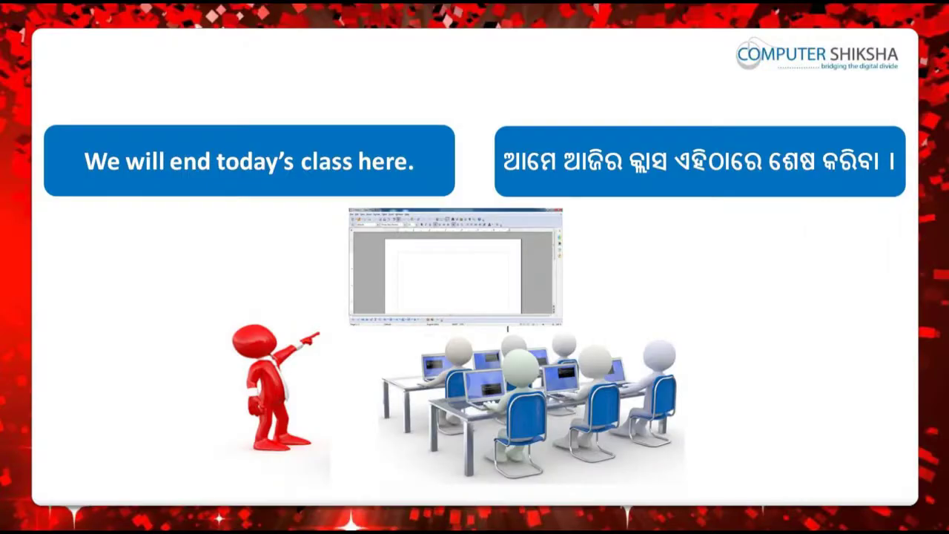